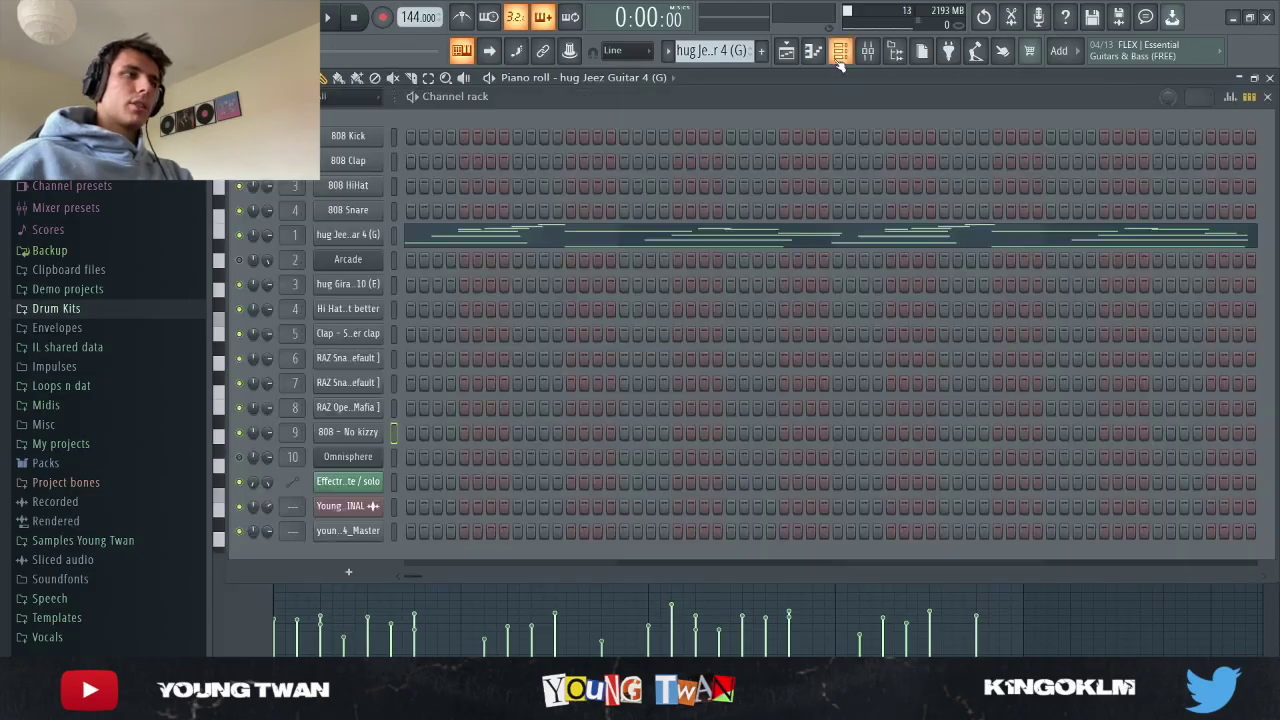
Step: Check the hug Jeez Guitar 4 sample settings, then play the guitar melody's notes in the piano roll
click(352, 236)
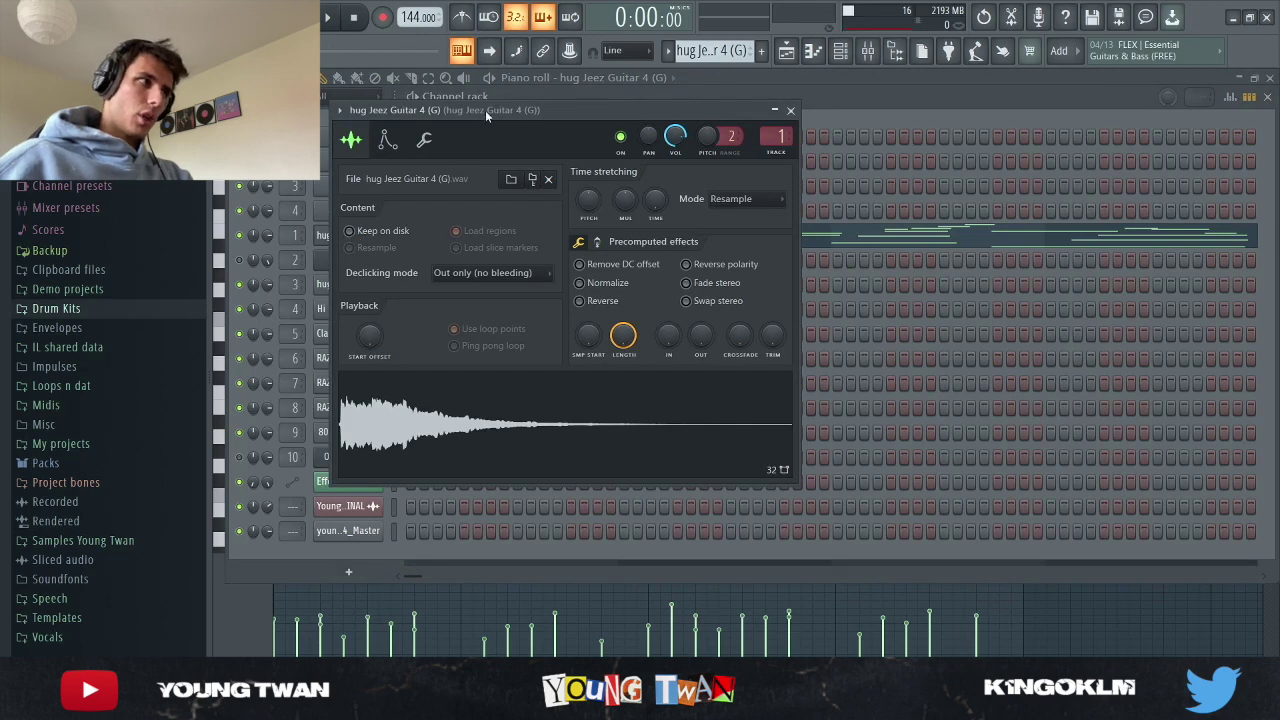
drag(486, 110, 548, 101)
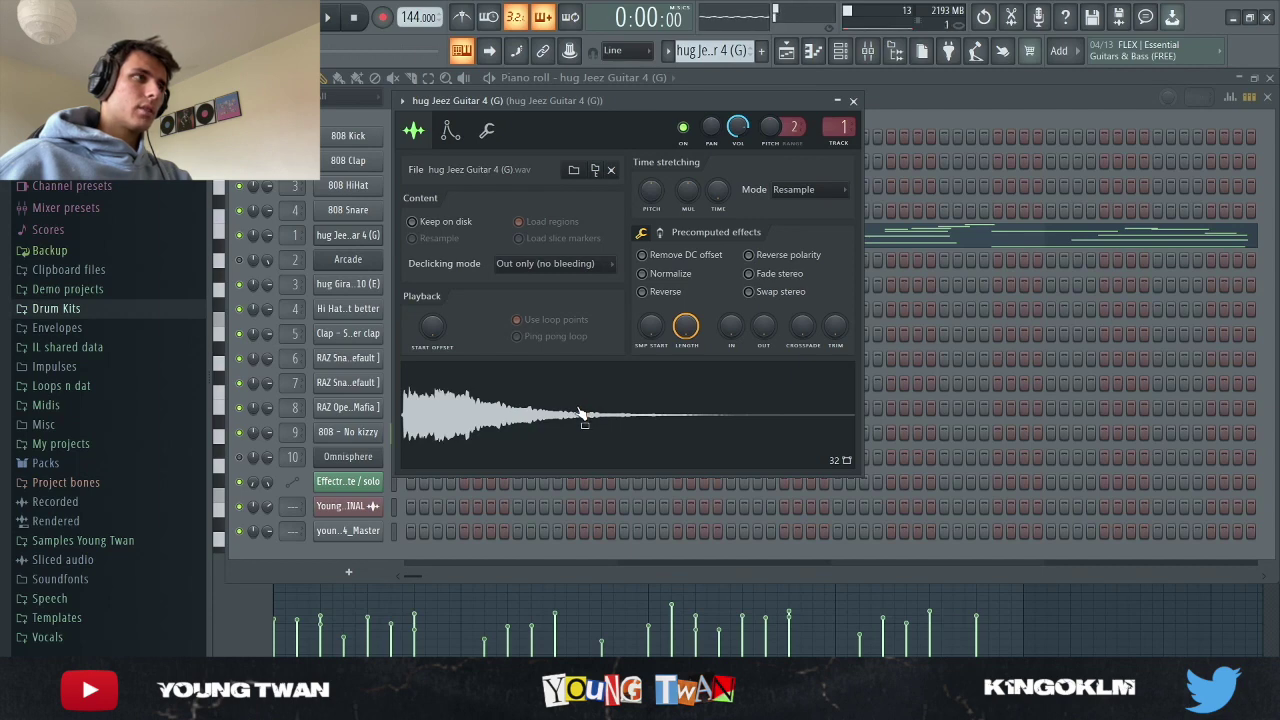
key(Escape)
key(Escape)
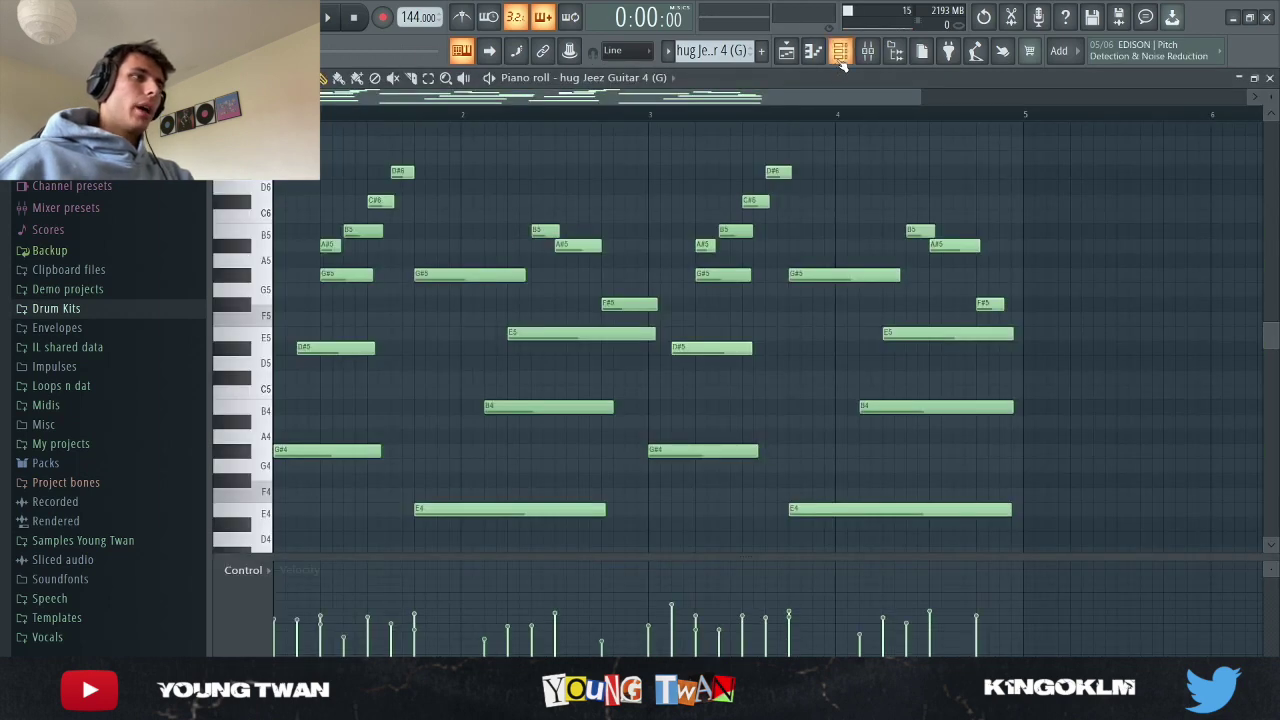
scroll(903, 250, down, 2)
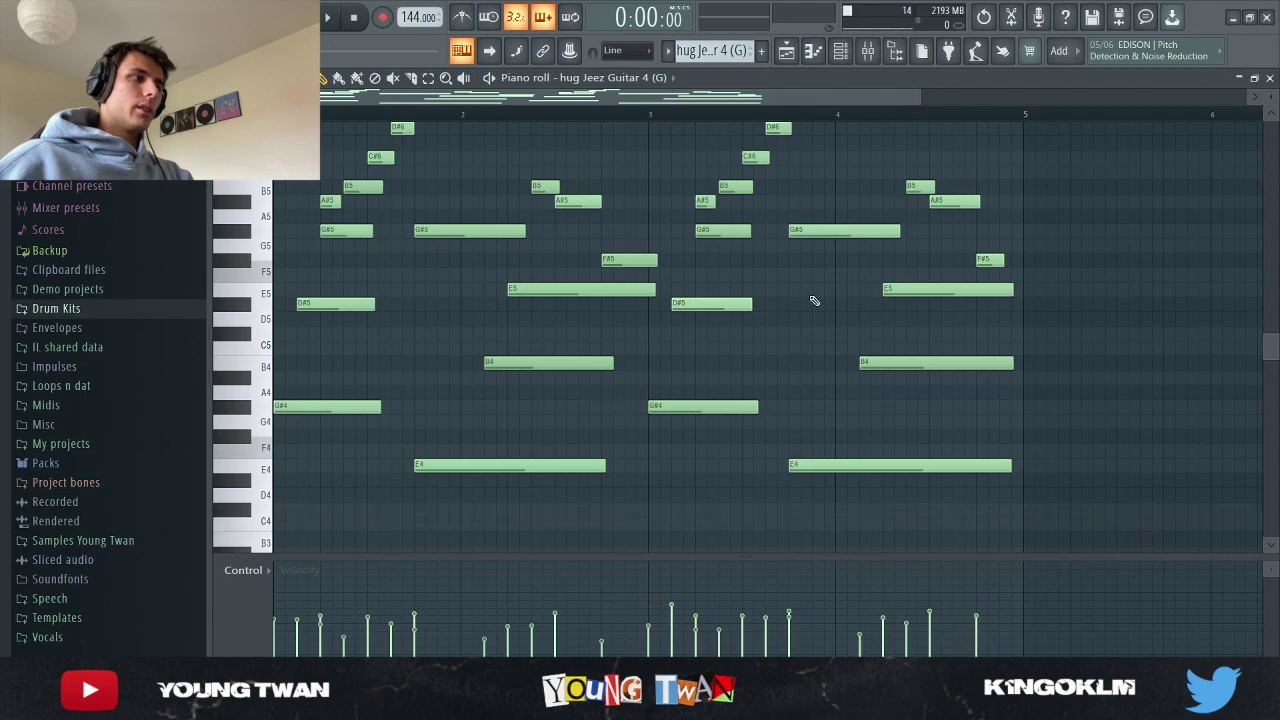
scroll(1200, 394, up, 2)
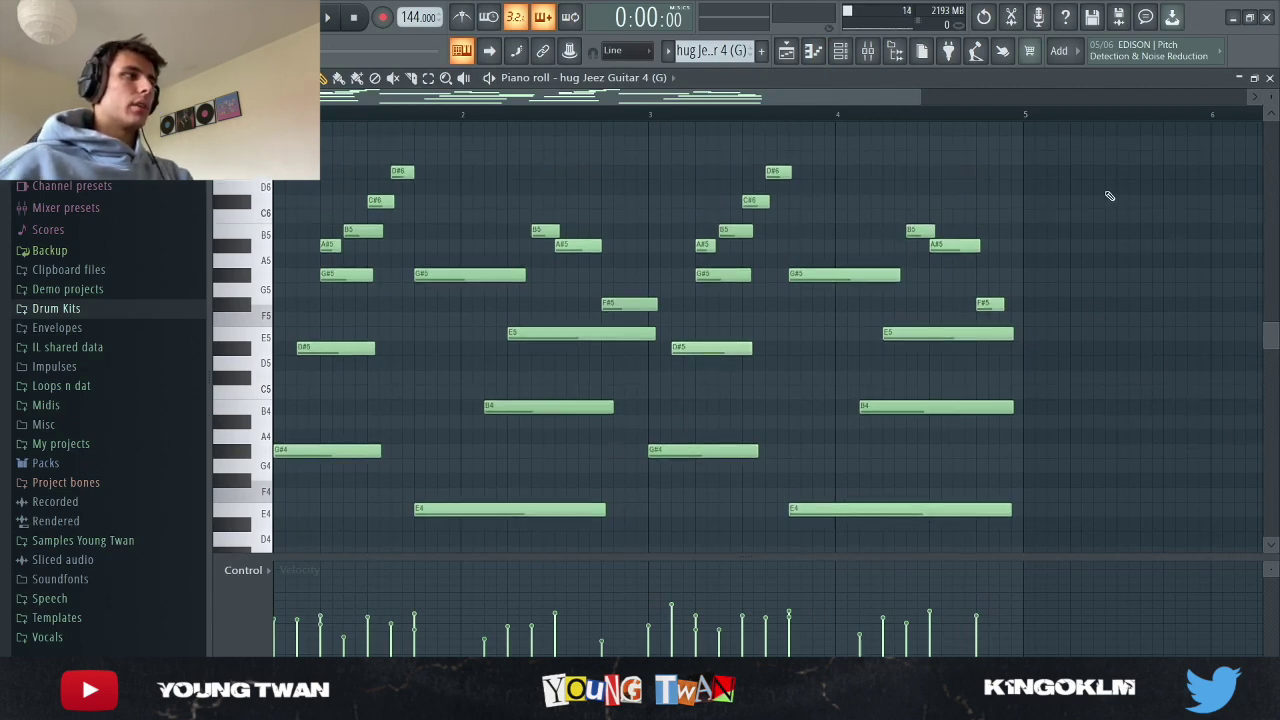
key(space)
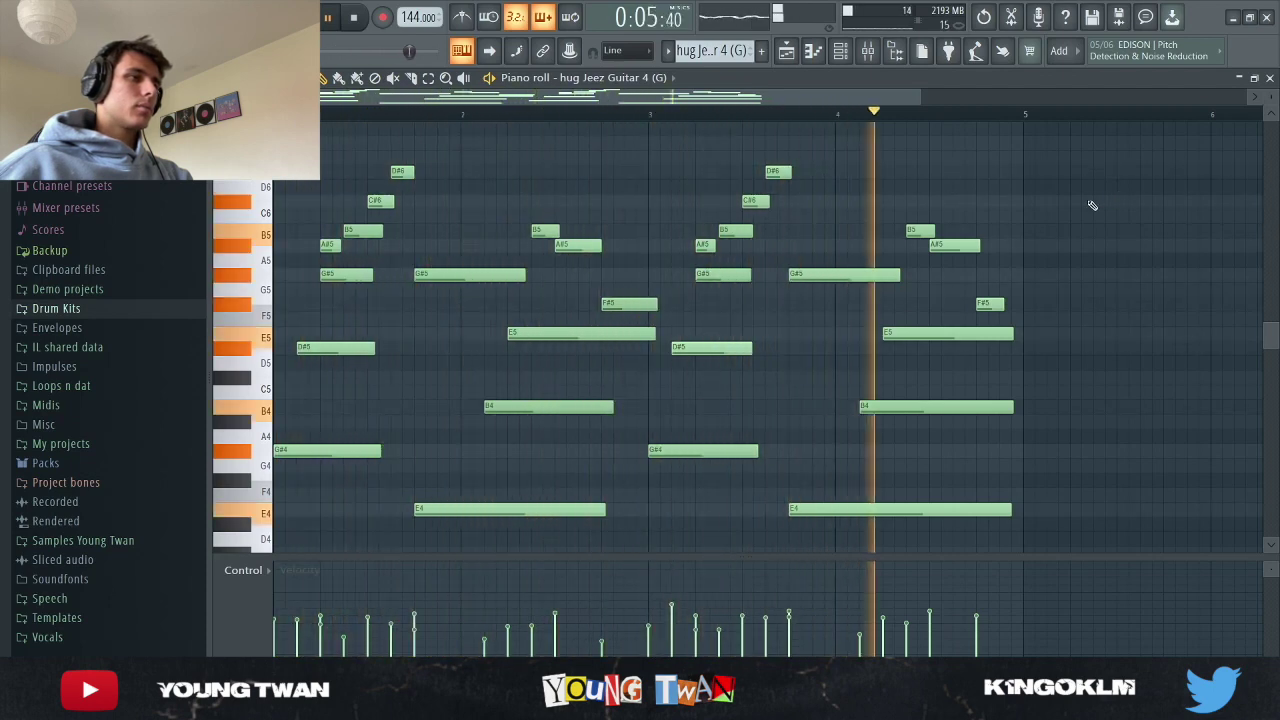
Step: Inspect the guitar insert's Fruity parametric EQ 2, EffectRack and Ghz Vulf Compressor 3 in the mixer
click(868, 51)
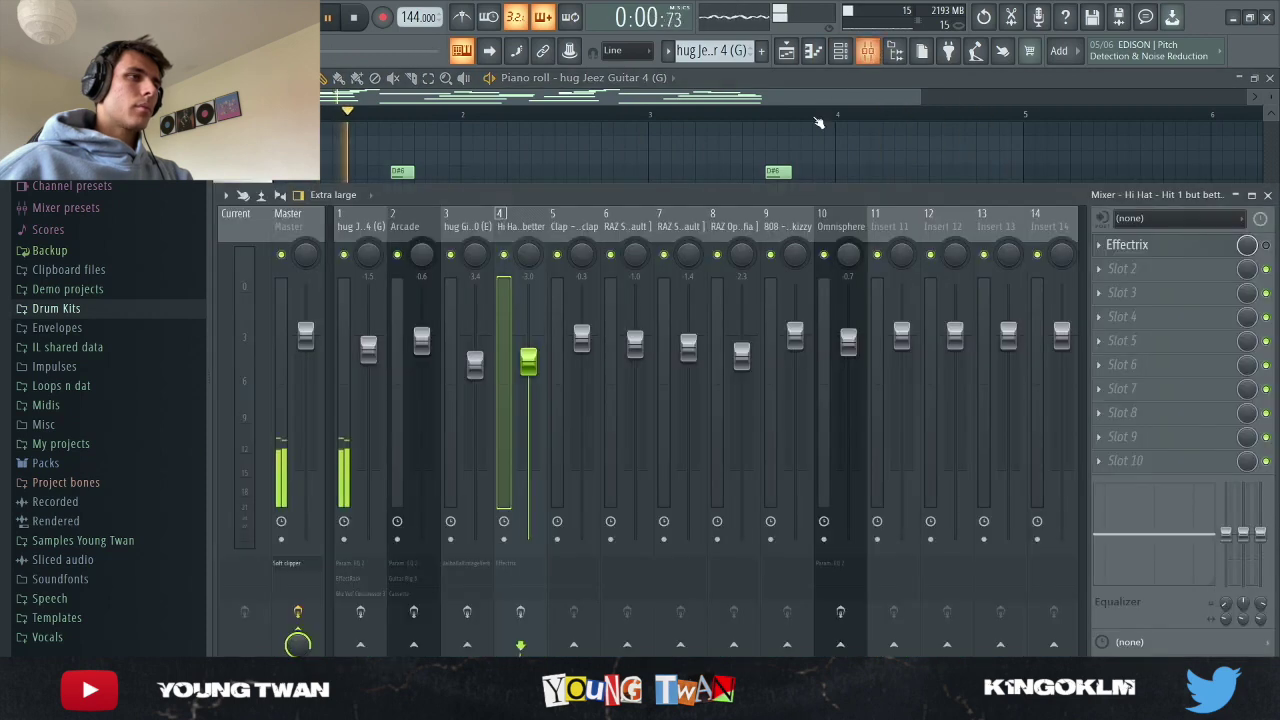
key(space)
click(358, 380)
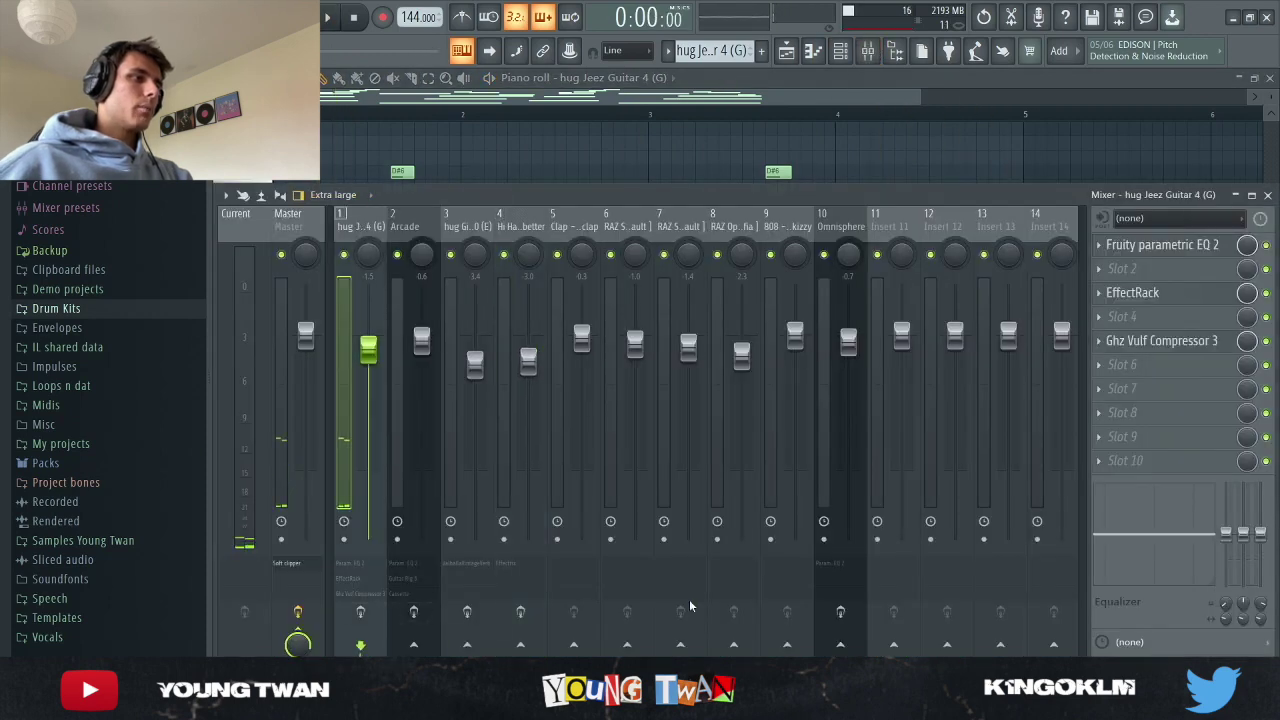
click(1185, 246)
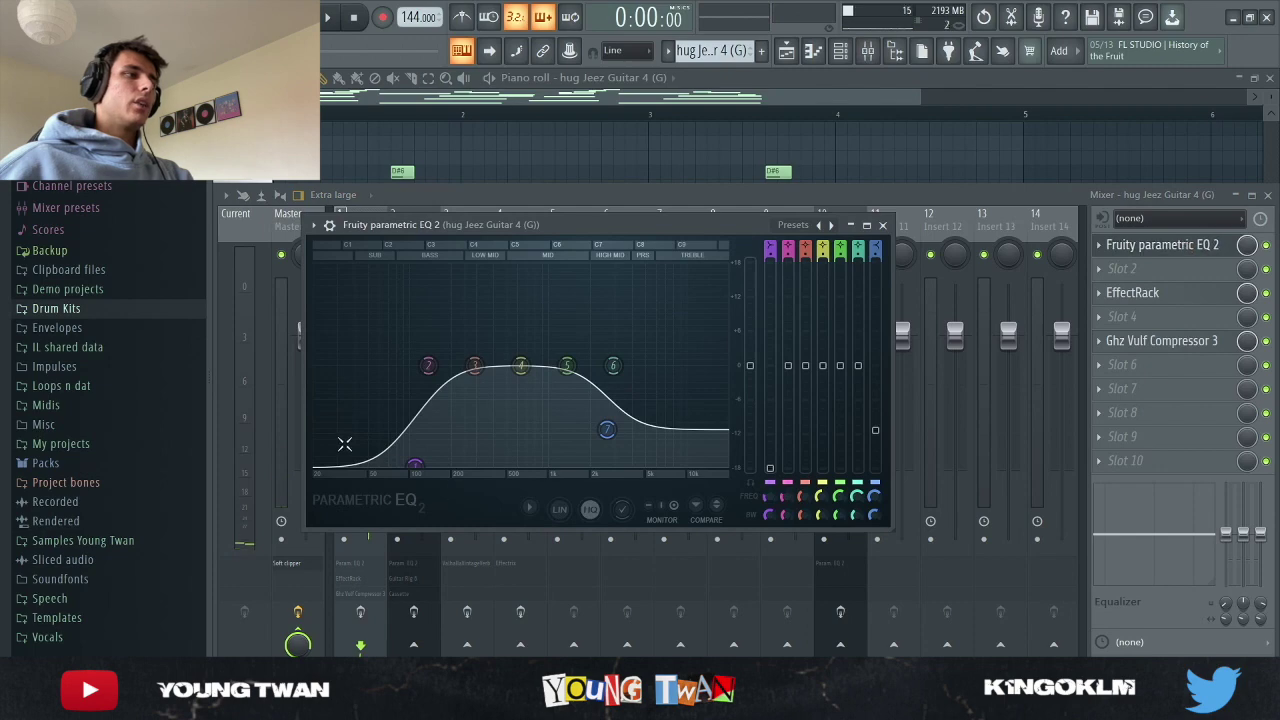
click(883, 226)
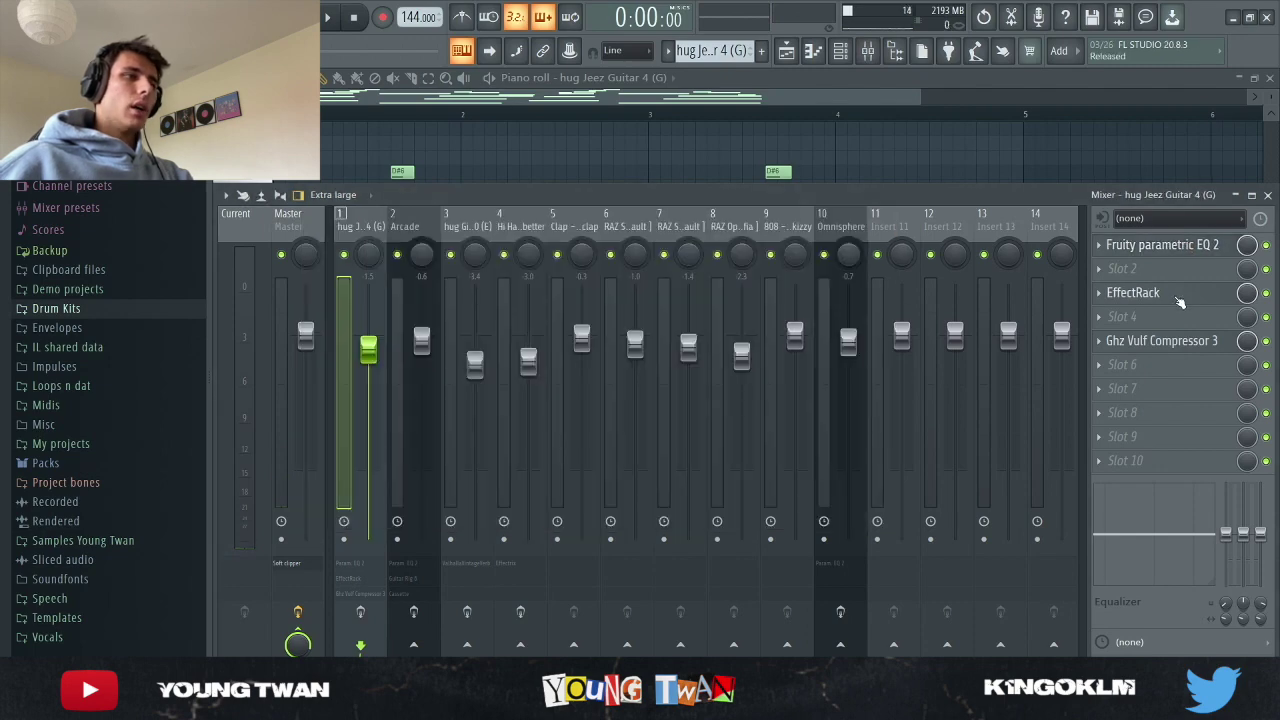
click(1180, 294)
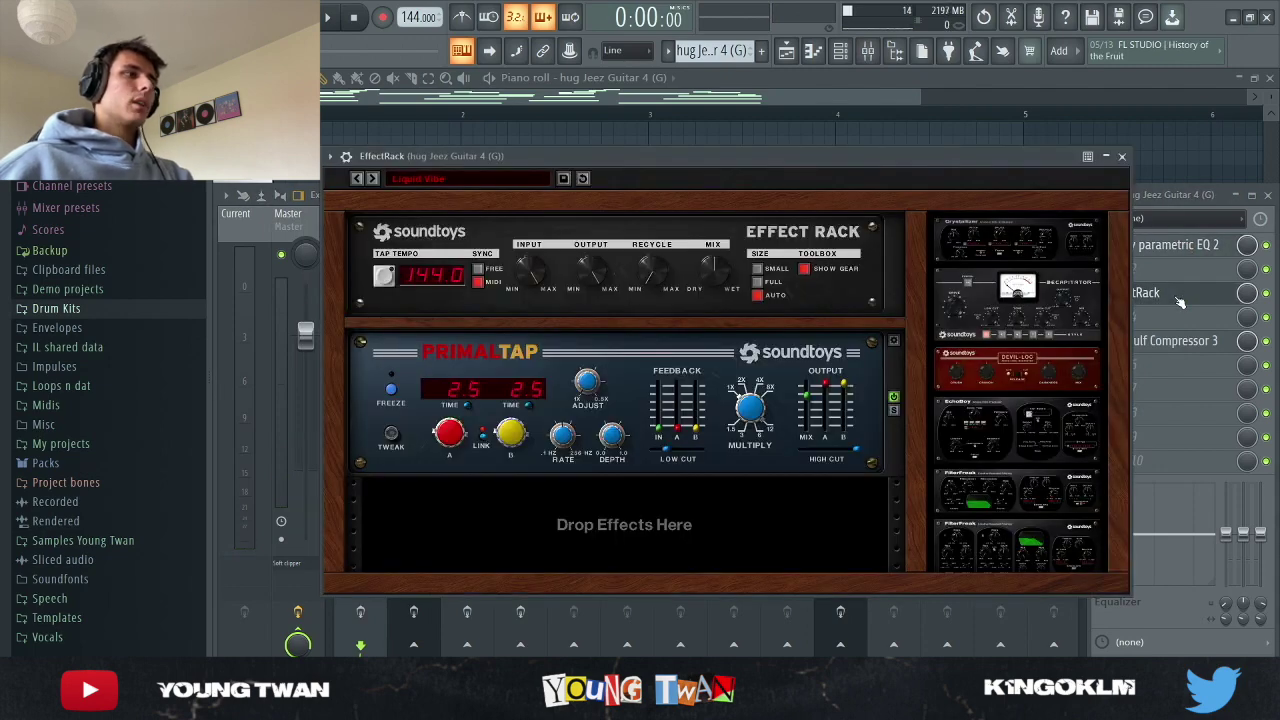
click(1180, 302)
click(1181, 347)
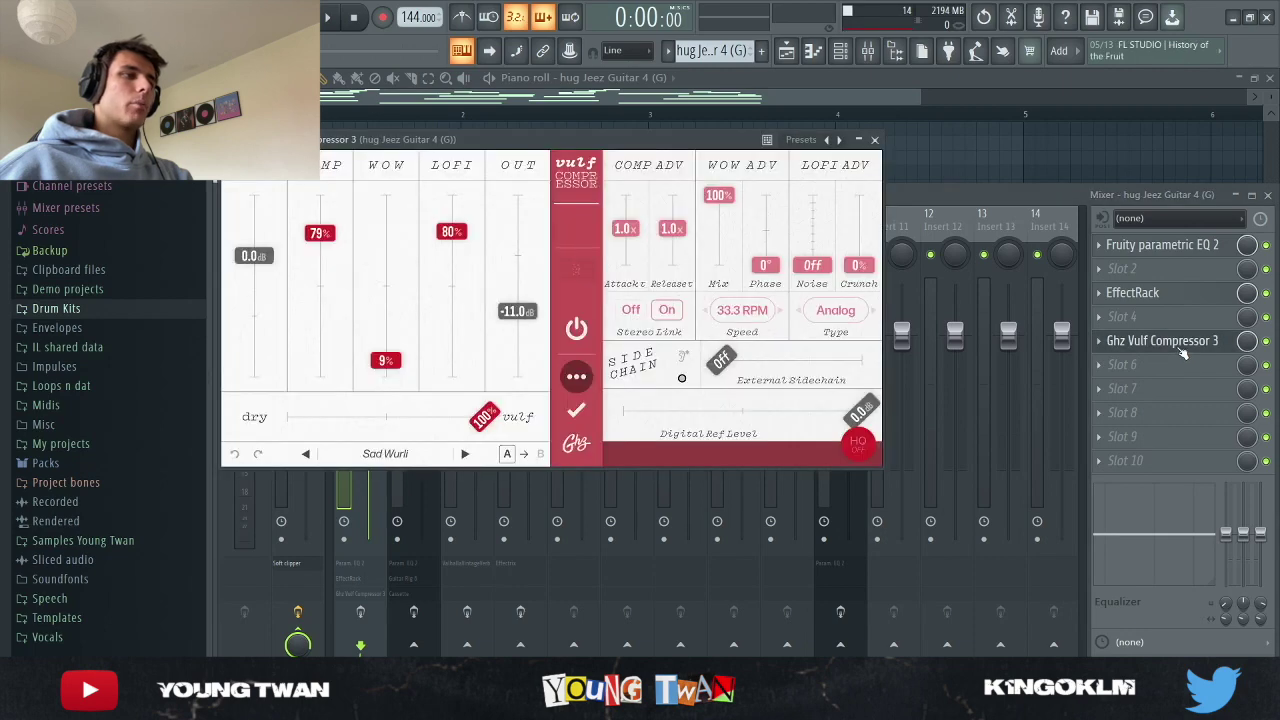
click(875, 140)
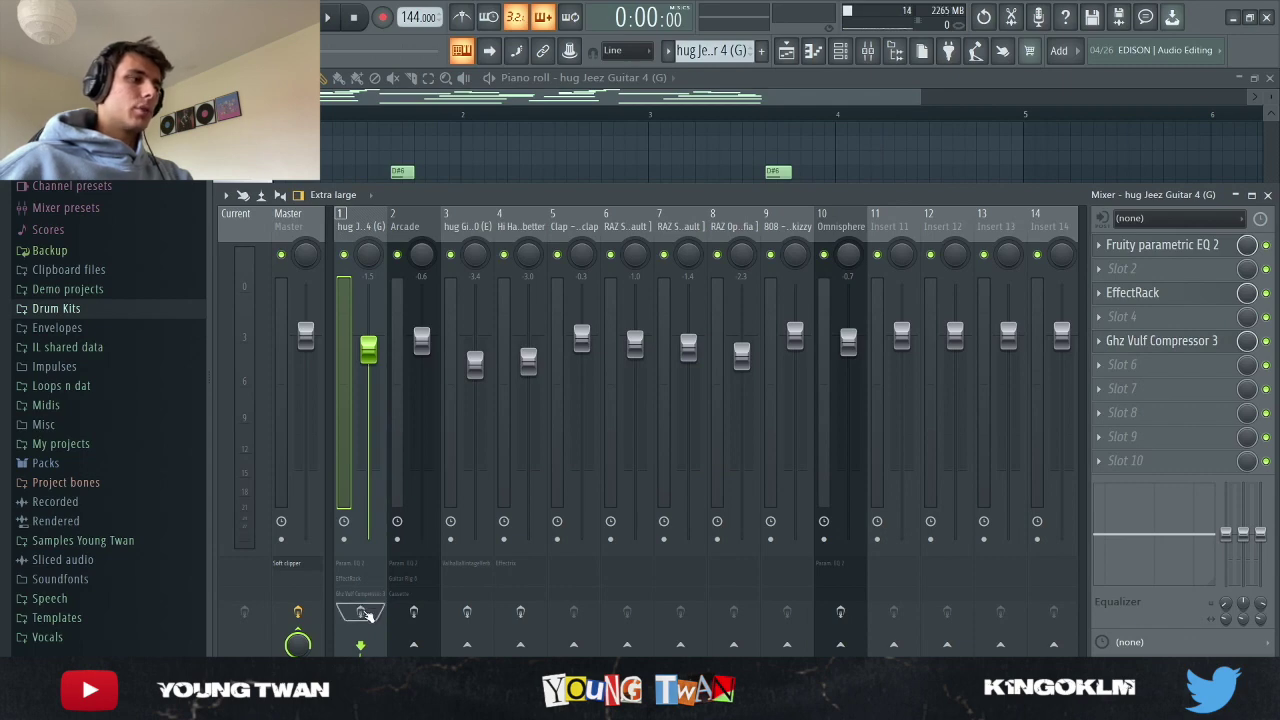
Step: Play the beat to hear the processed guitar, then stop and bring the mixer back
key(space)
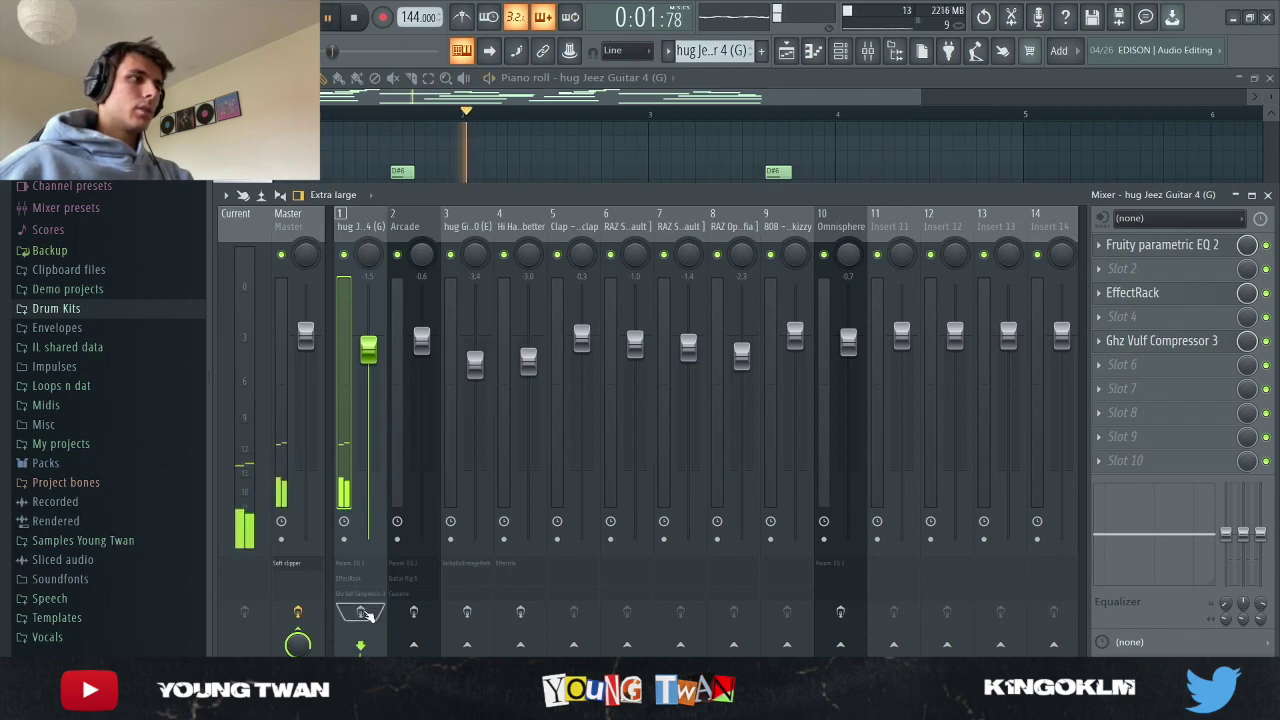
key(F9)
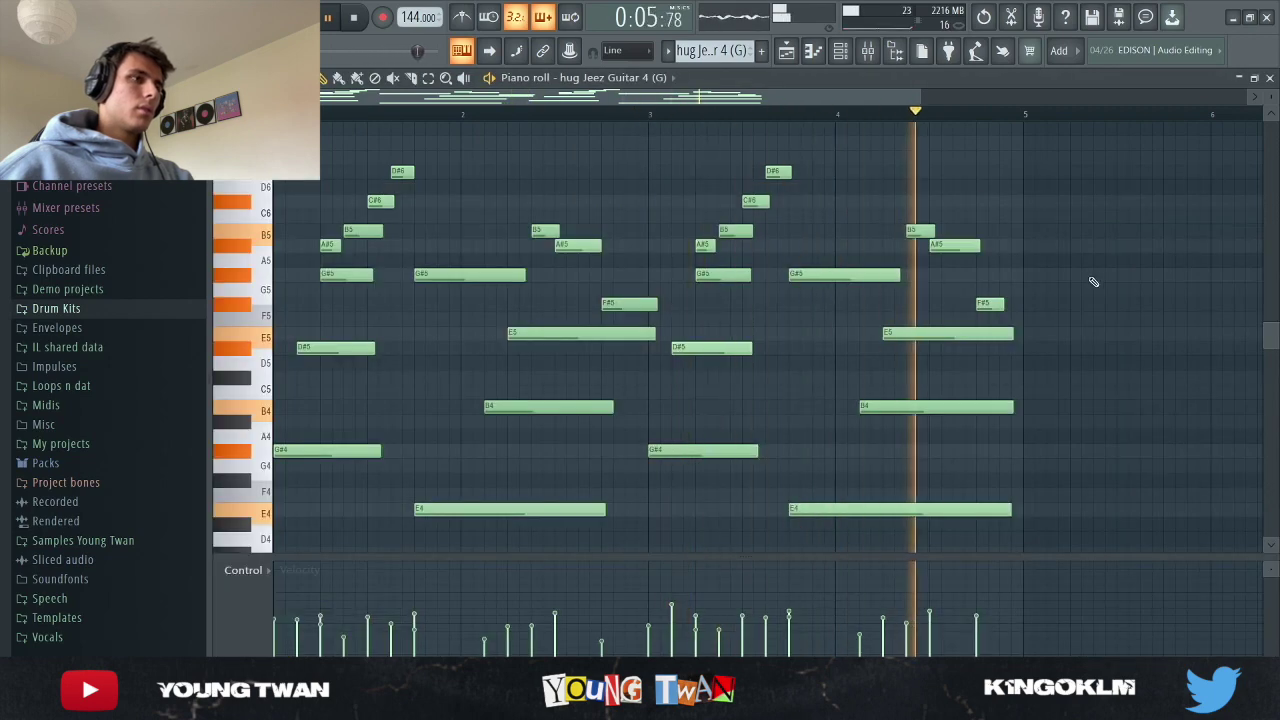
key(space)
key(F9)
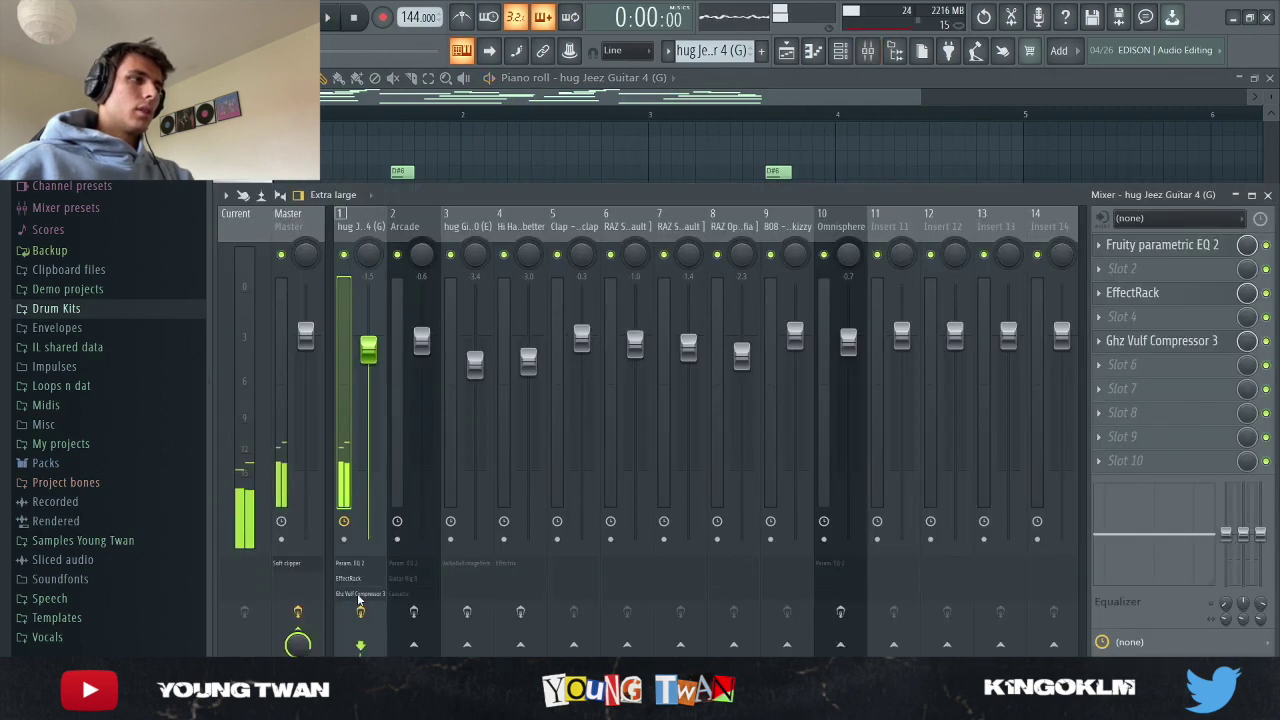
Step: Switch to guitar pattern #2 and show its sparser notes in the piano roll
click(866, 52)
click(845, 55)
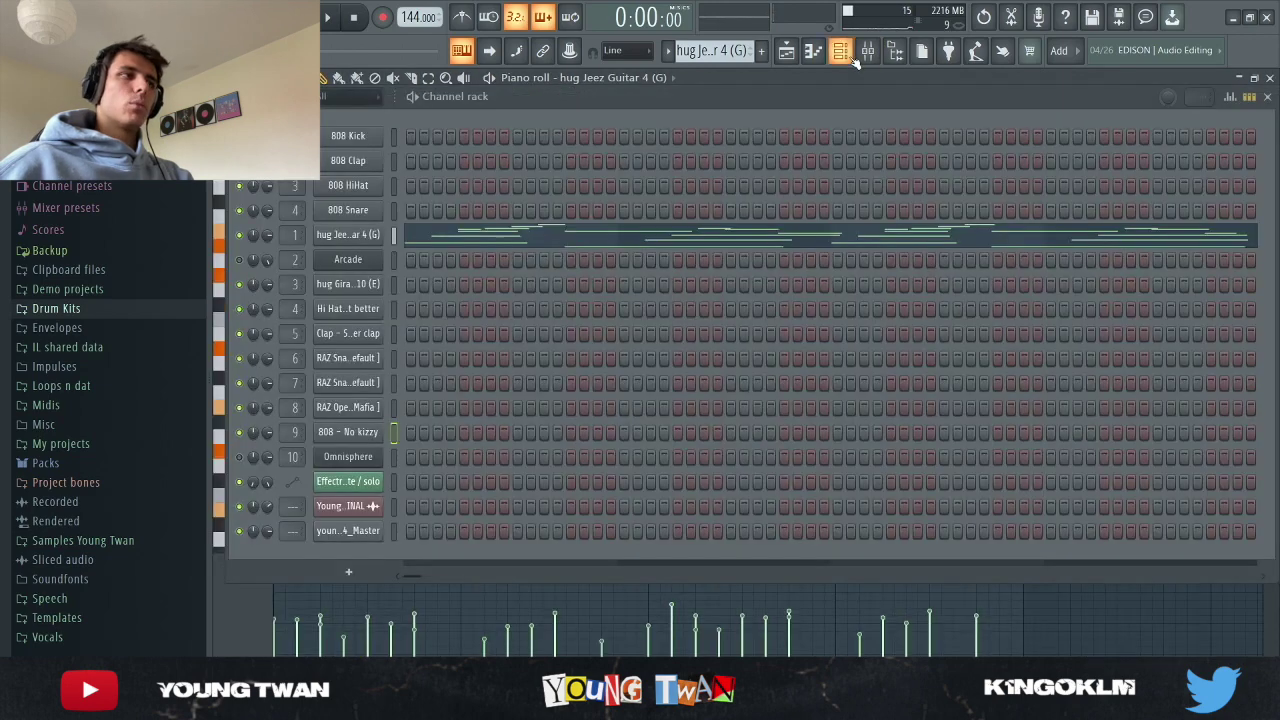
key(KP_Add)
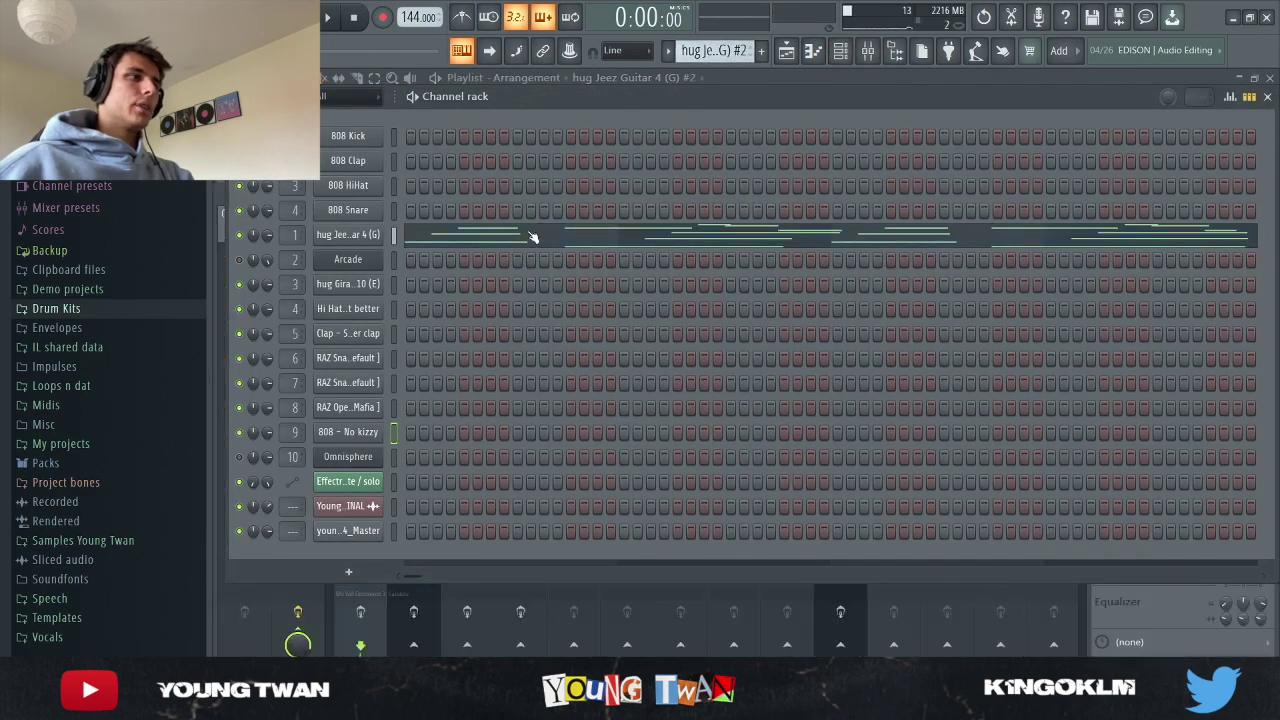
click(531, 236)
scroll(601, 309, up, 1)
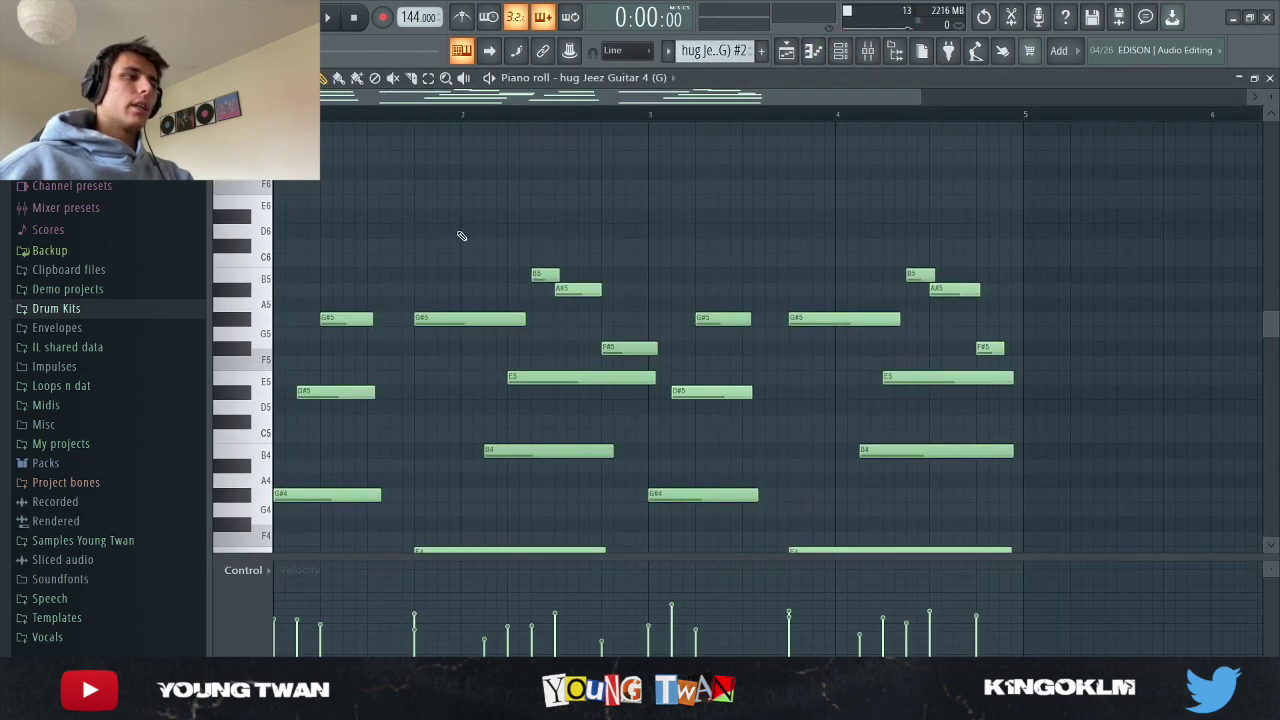
click(840, 52)
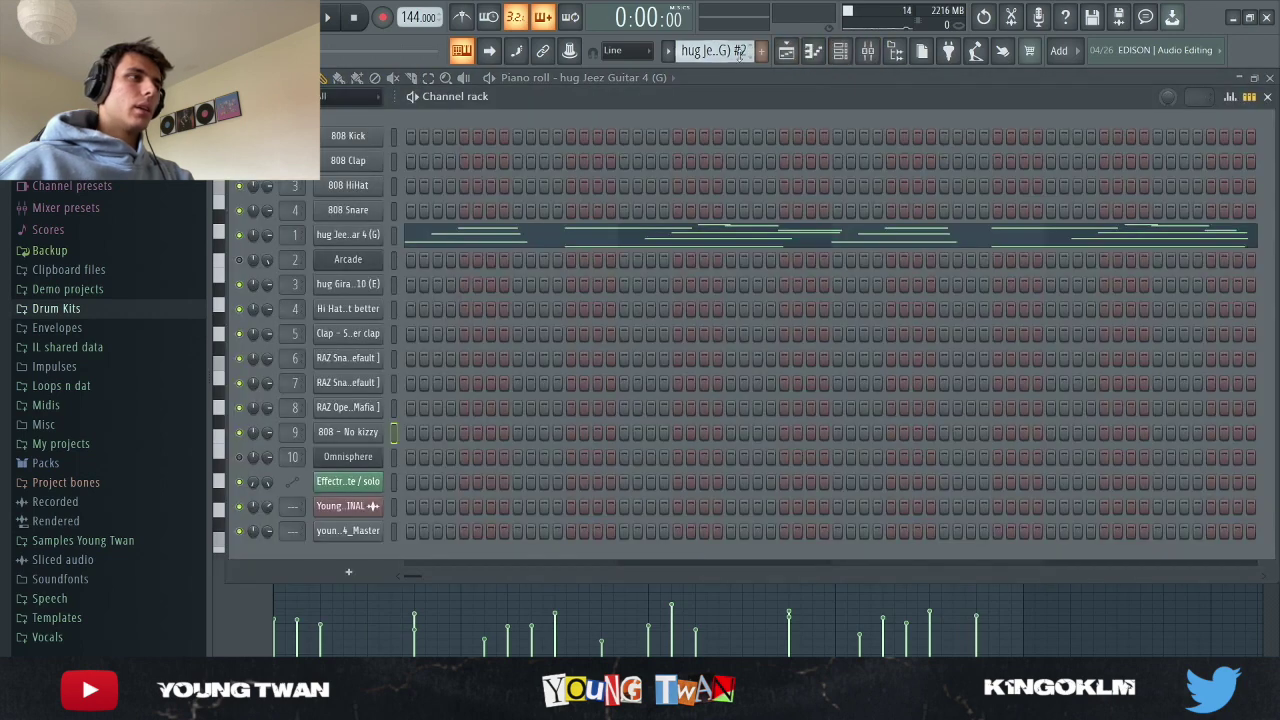
click(841, 55)
Step: Play the sparser guitar pattern with its mixer track in view, then stop and close the mixer
key(space)
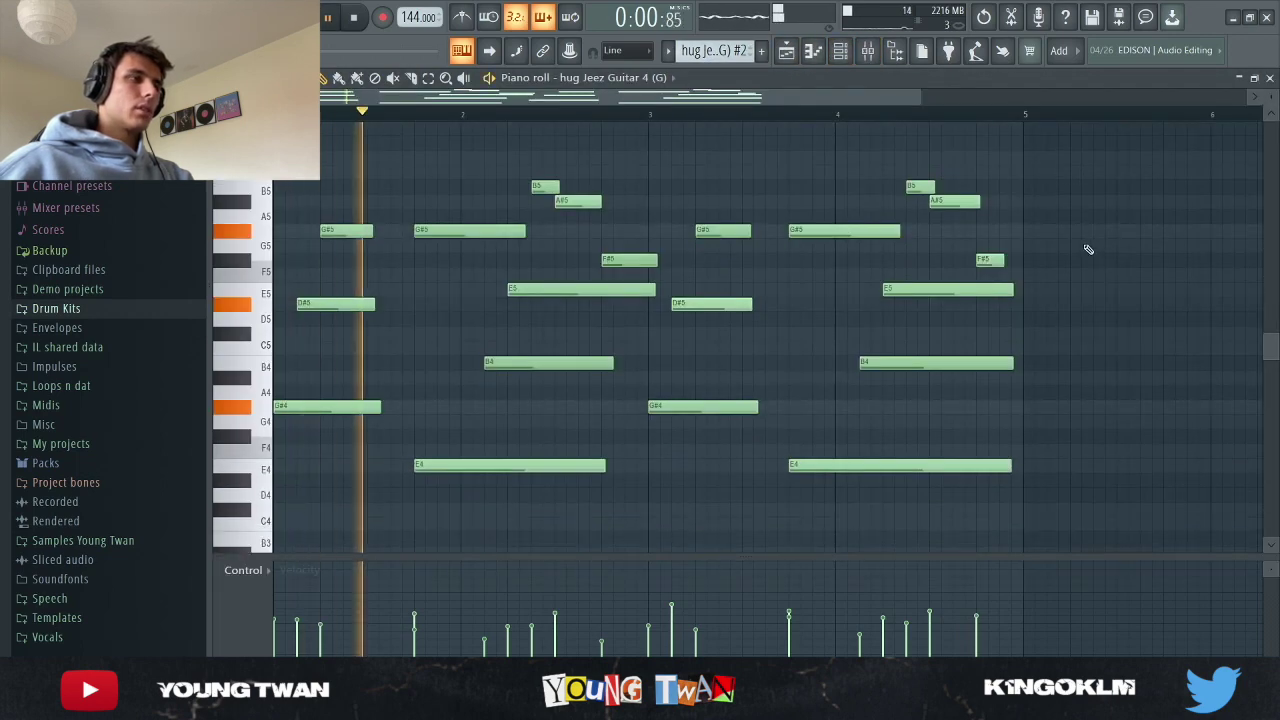
click(868, 50)
click(363, 604)
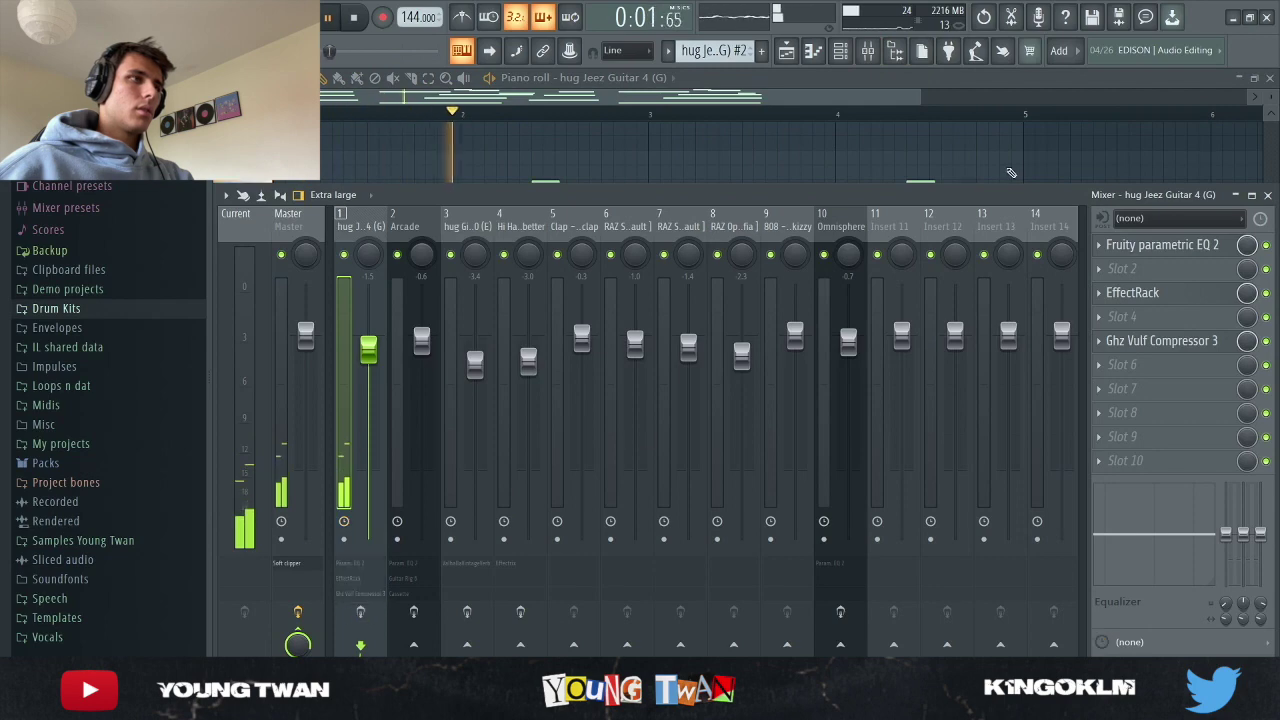
key(F9)
key(space)
Step: Open the Arcade instrument to check its TAPED preset, then close it
click(841, 52)
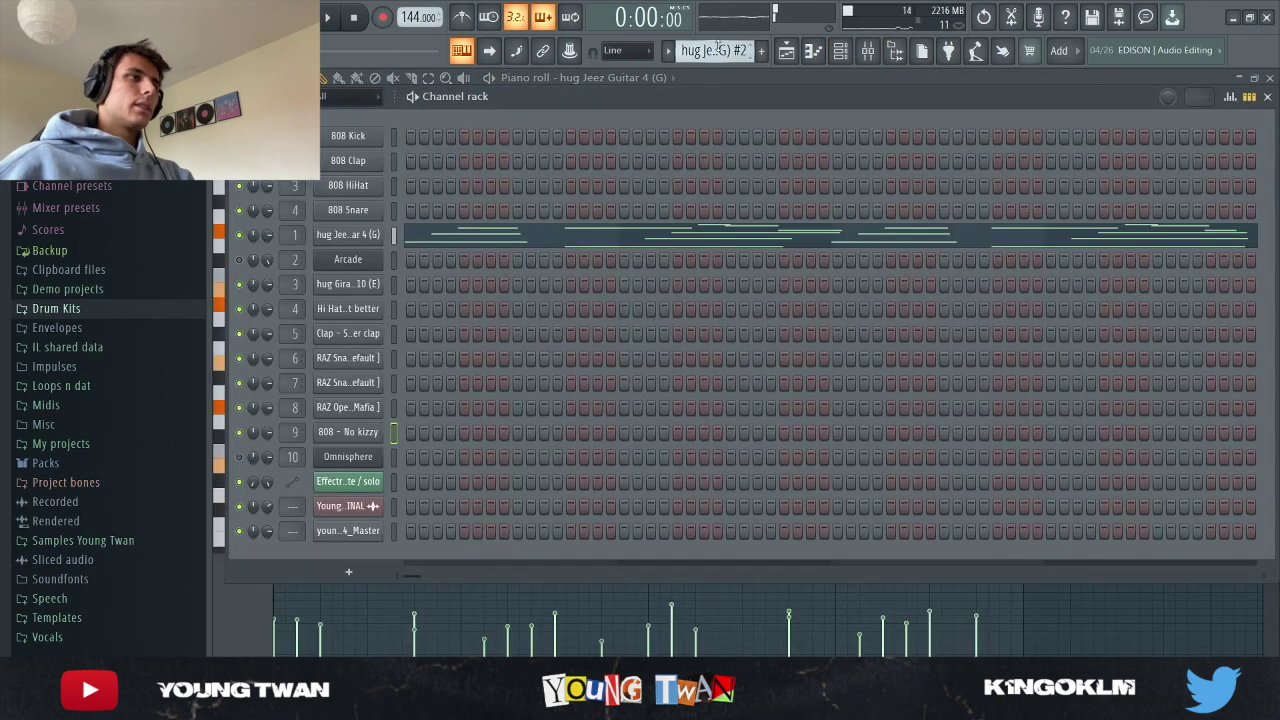
click(350, 261)
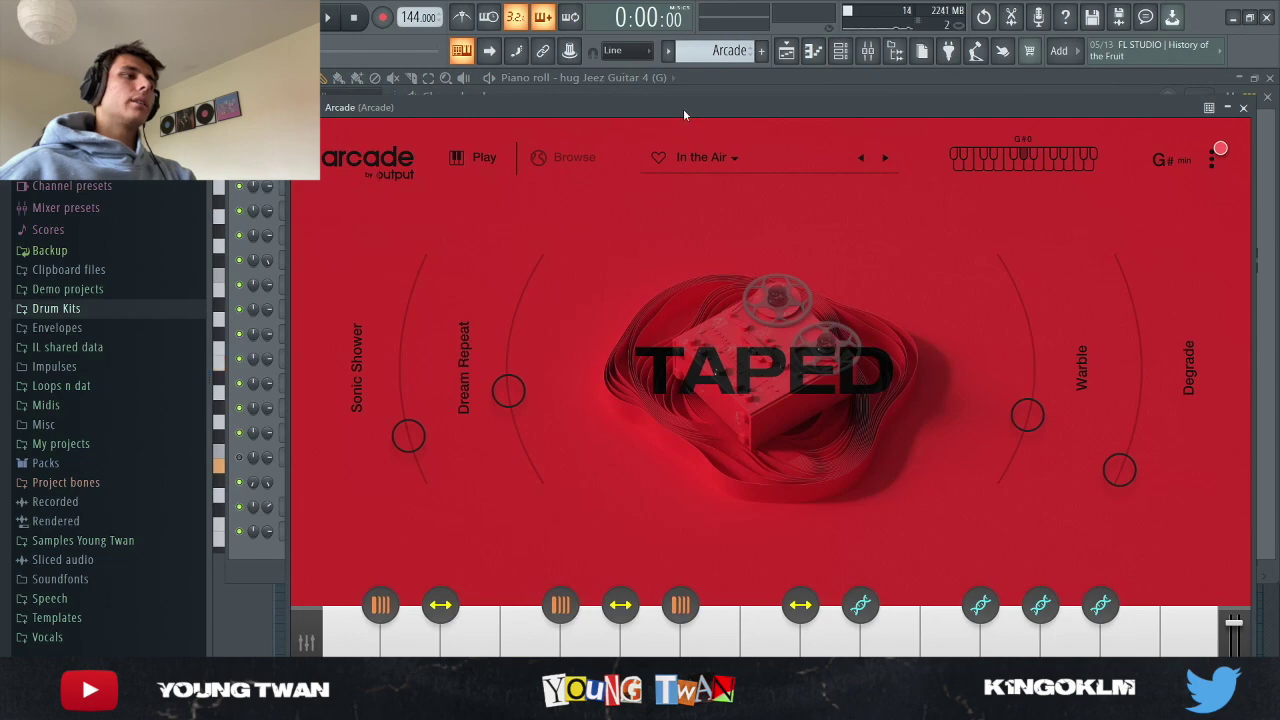
drag(683, 108, 657, 93)
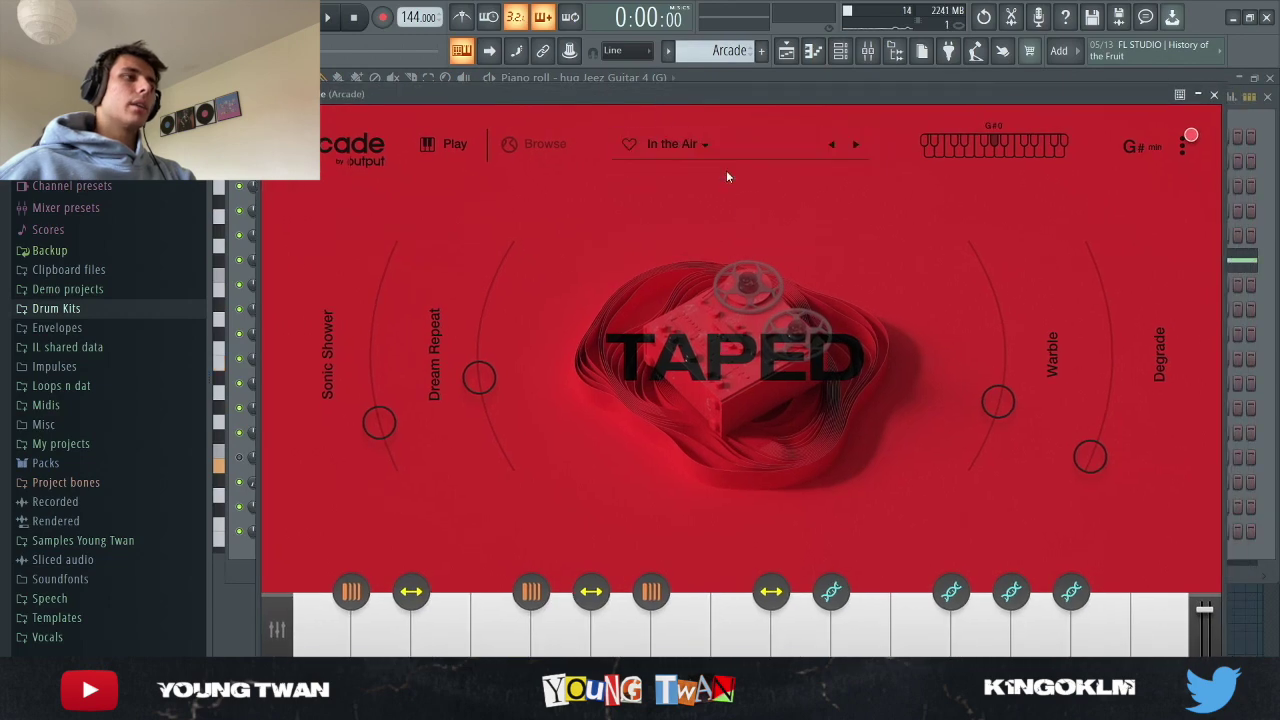
click(243, 558)
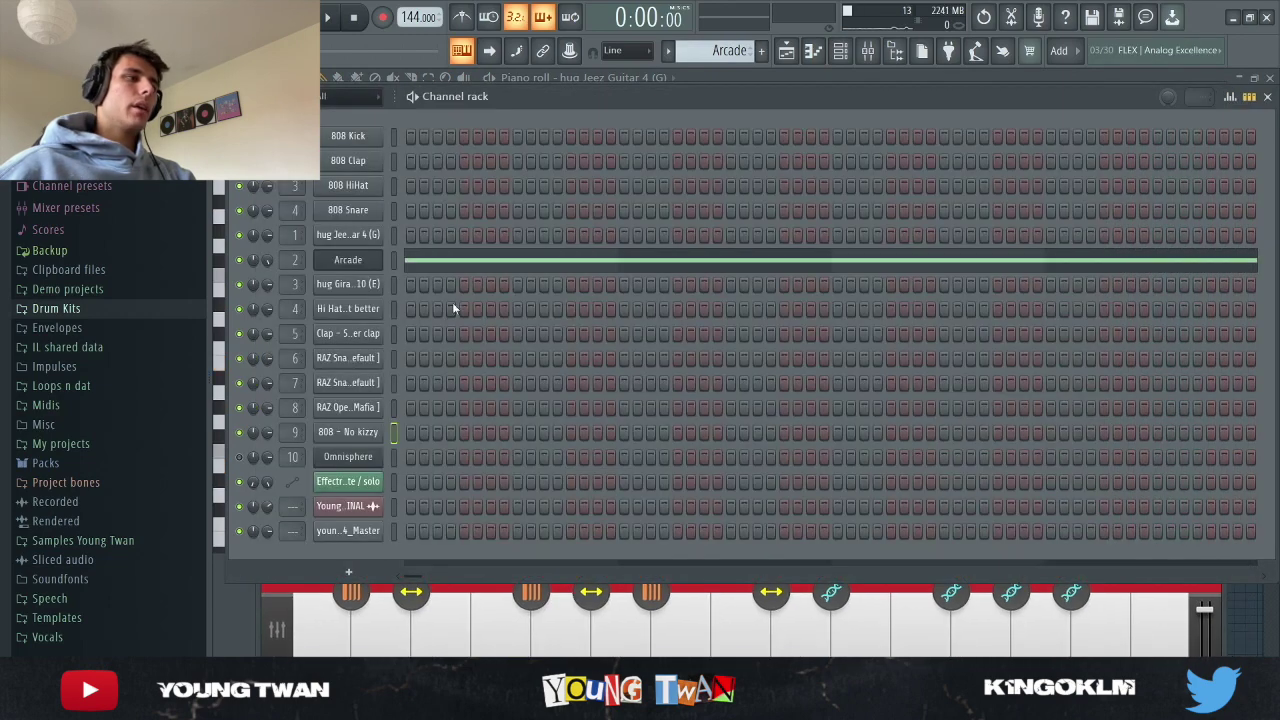
click(362, 268)
Step: Play the Arcade pattern's single sustained A5 note in the piano roll
click(443, 260)
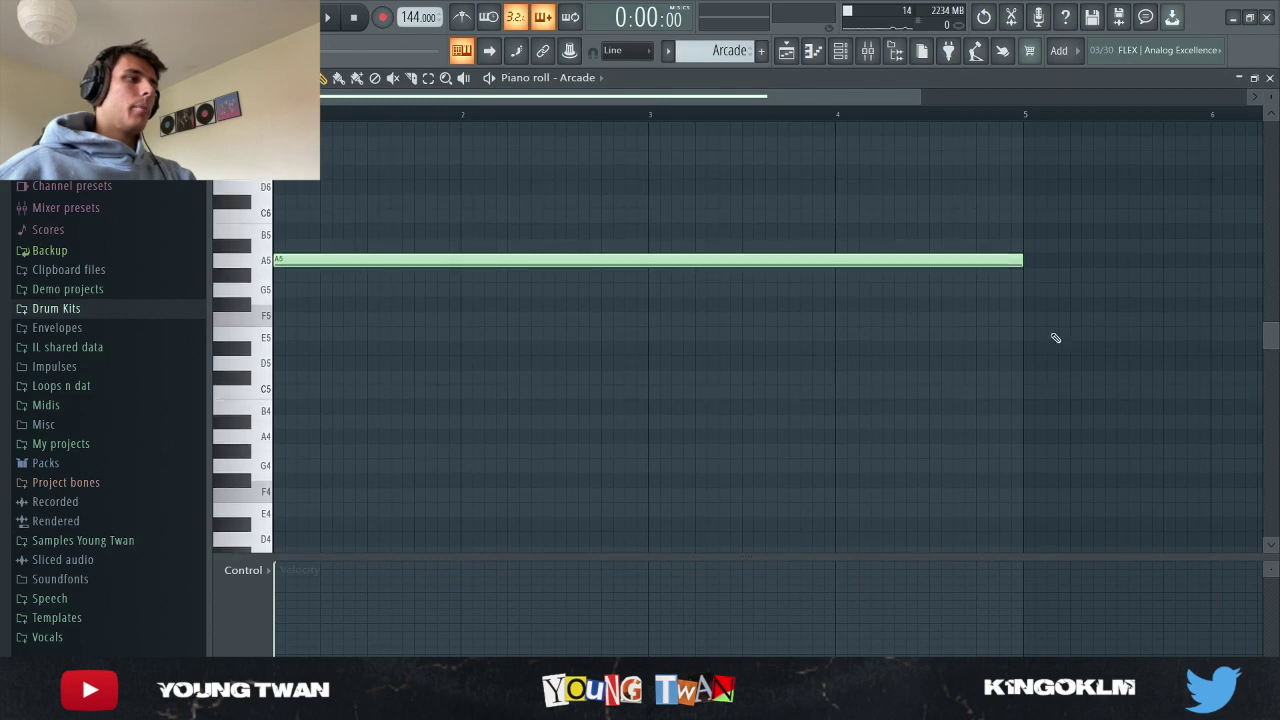
scroll(1075, 319, up, 2)
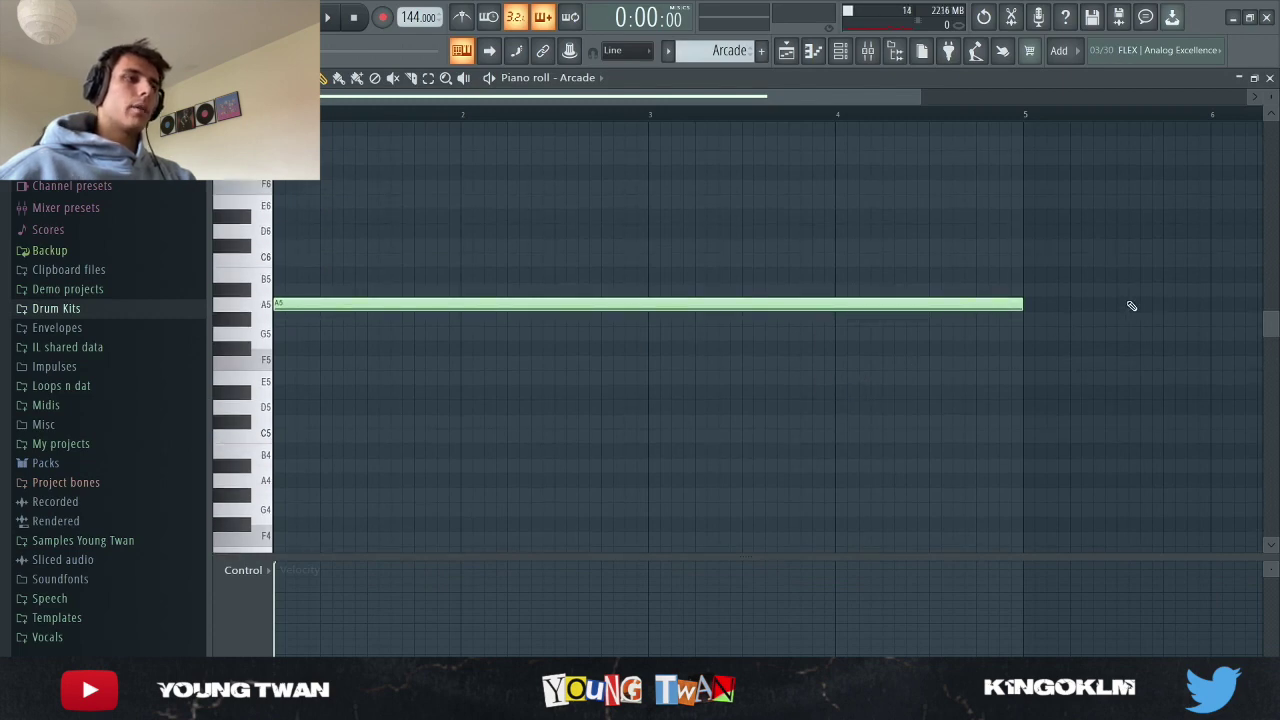
key(space)
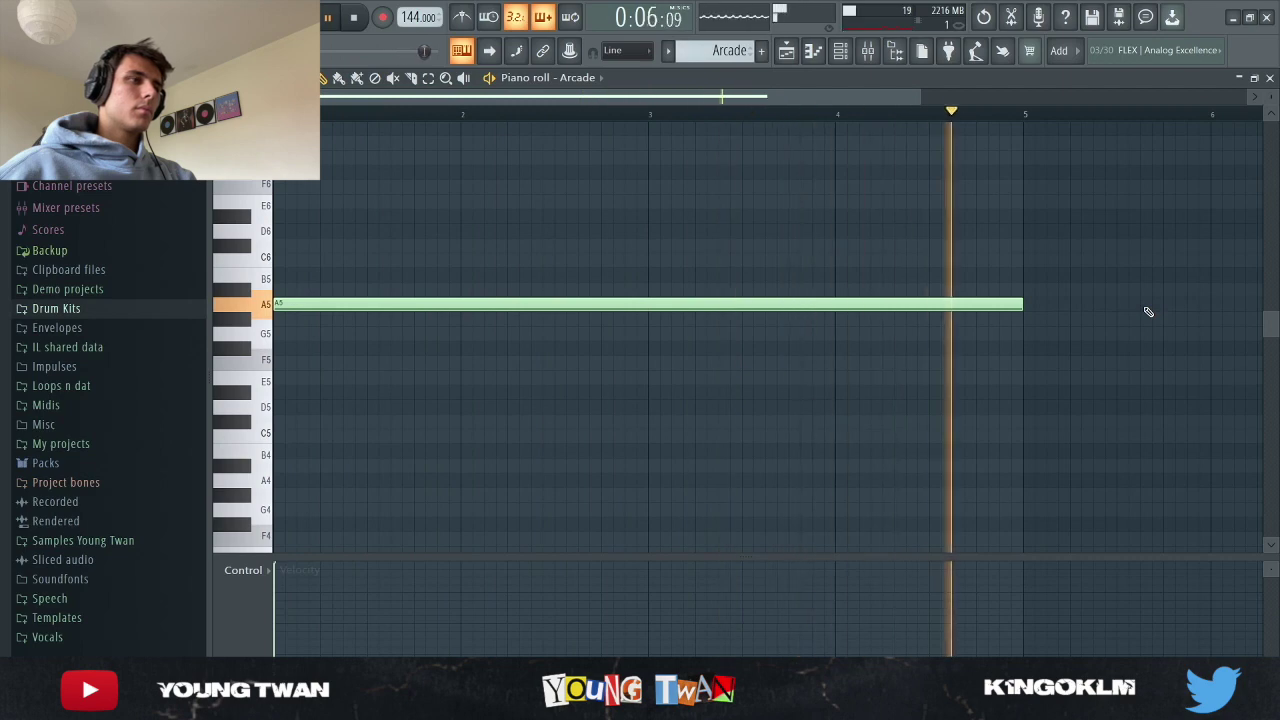
Step: Inspect the Arcade insert's Fruity parametric EQ 2, Guitar Rig 6 and Cassette effects
click(867, 56)
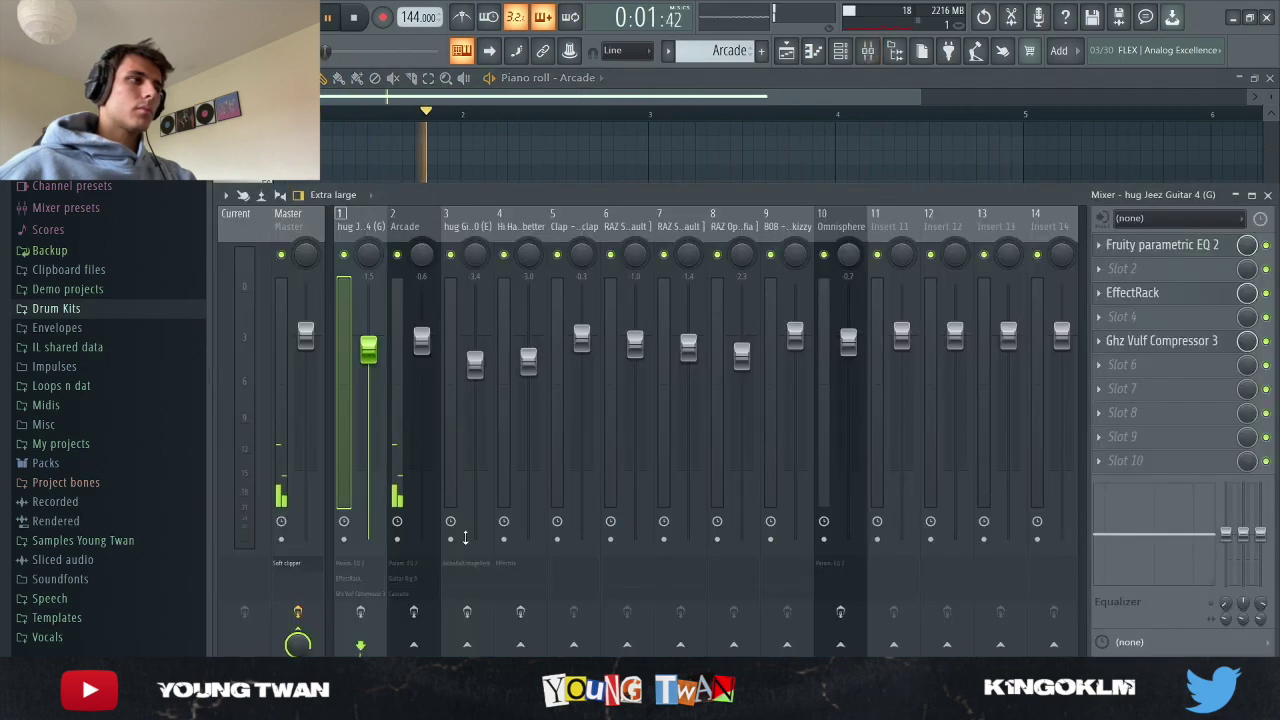
click(404, 226)
key(space)
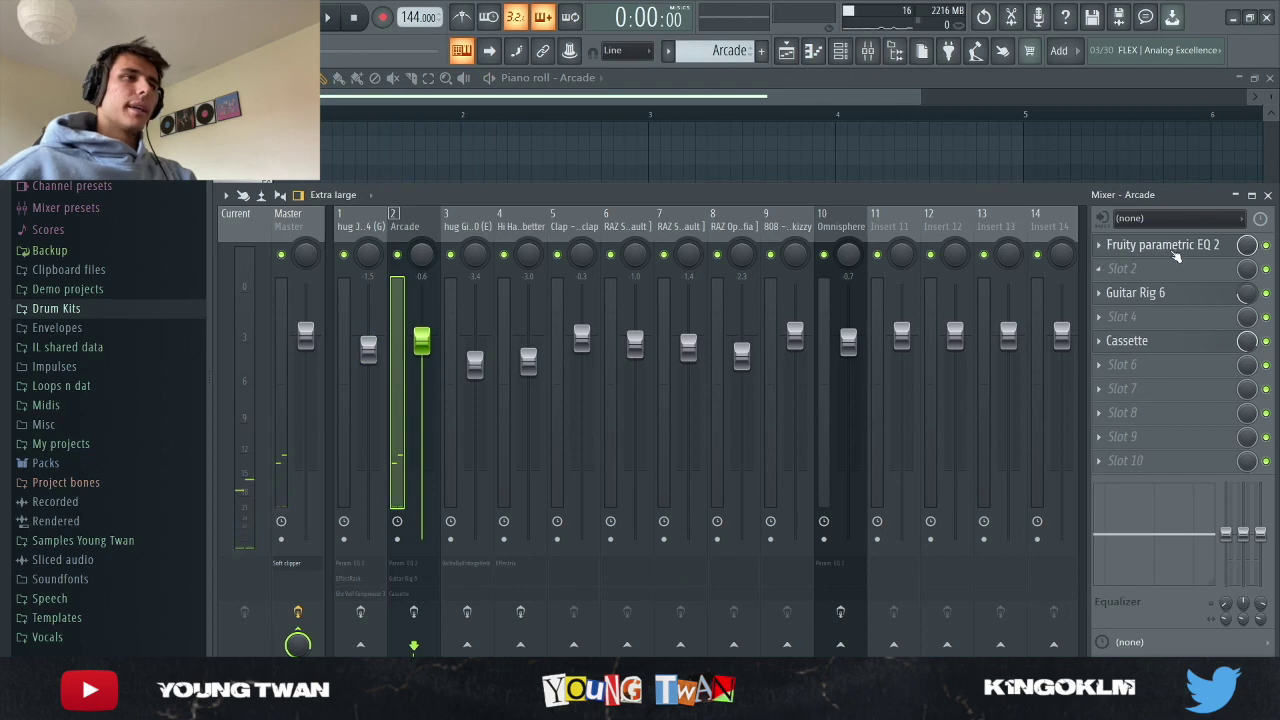
click(1160, 246)
click(1170, 248)
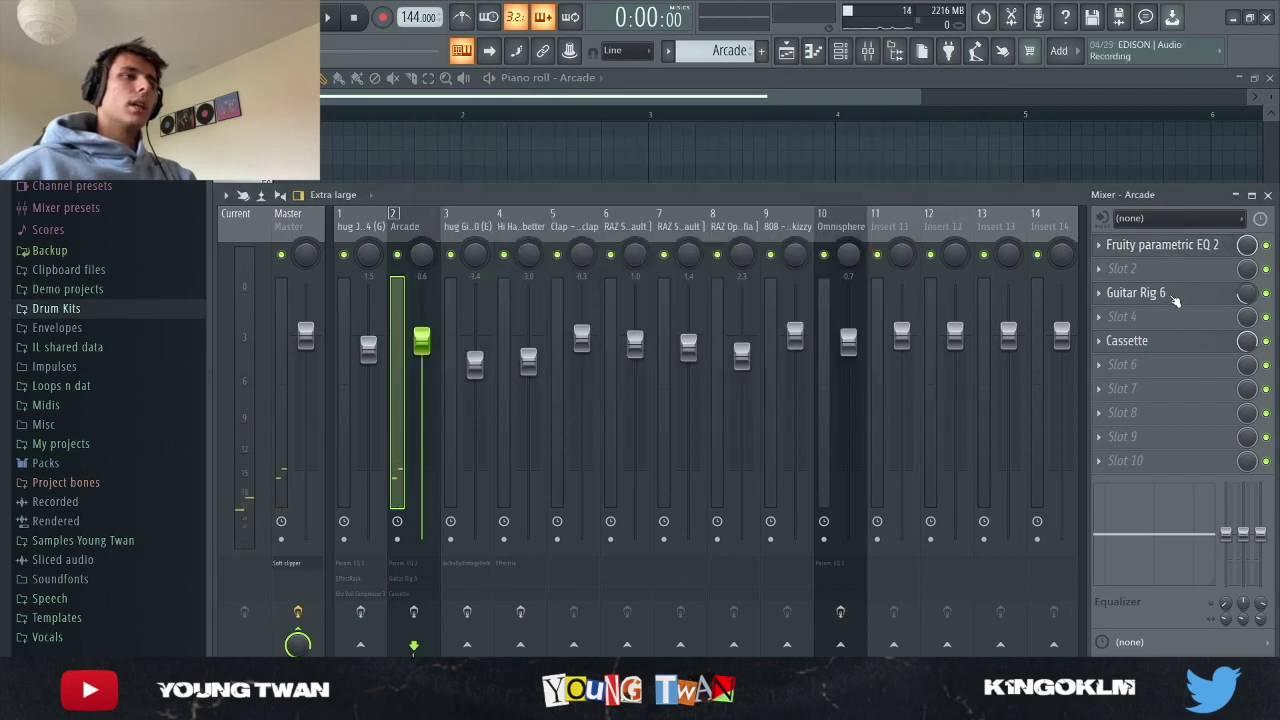
click(1168, 293)
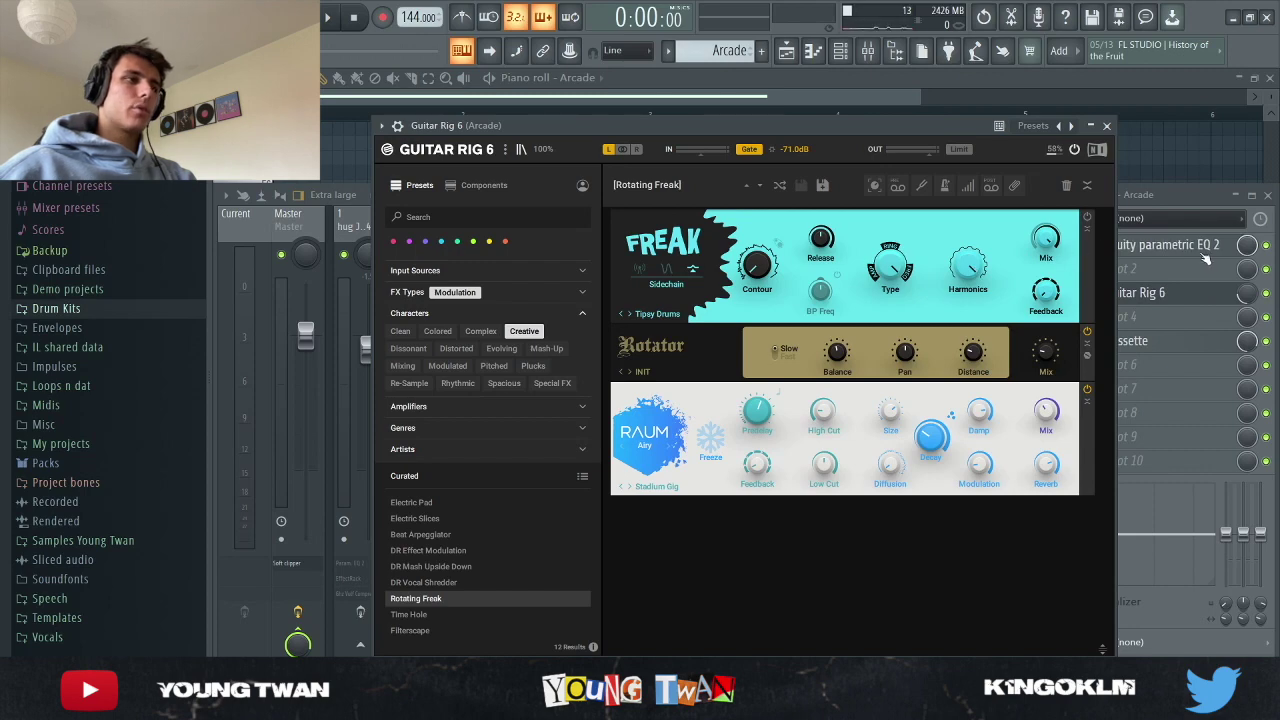
click(1180, 298)
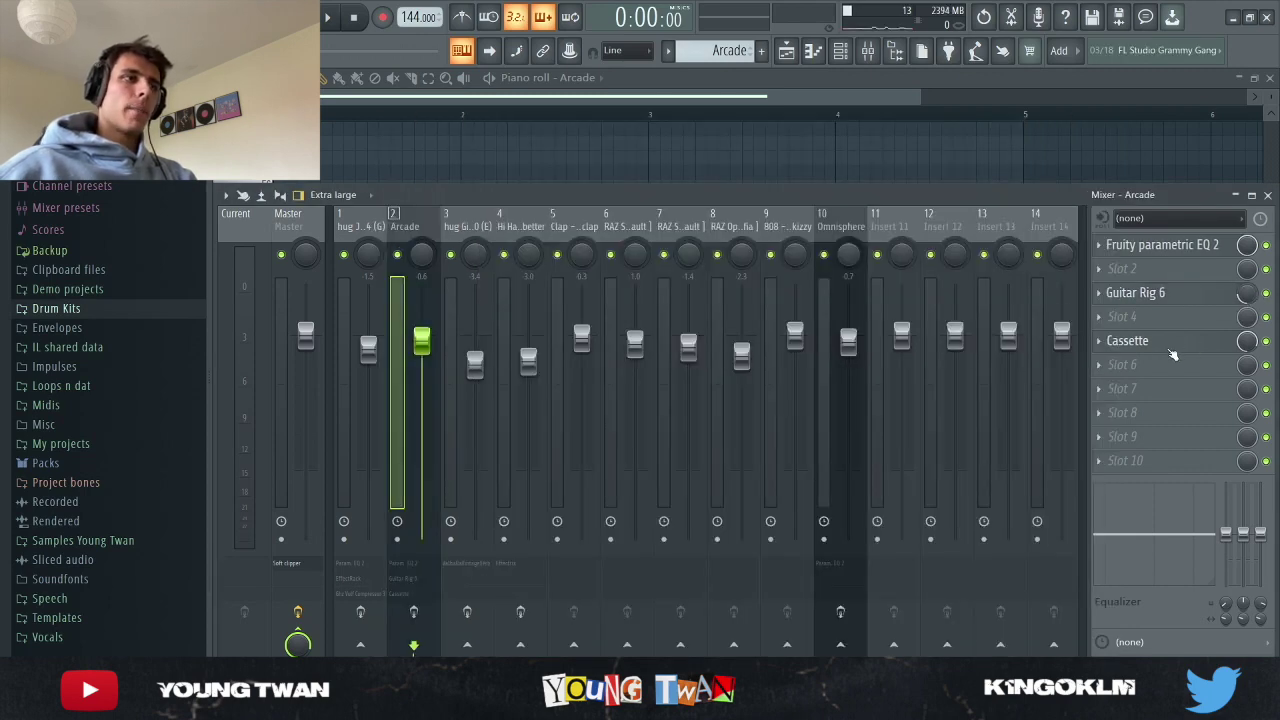
click(1127, 343)
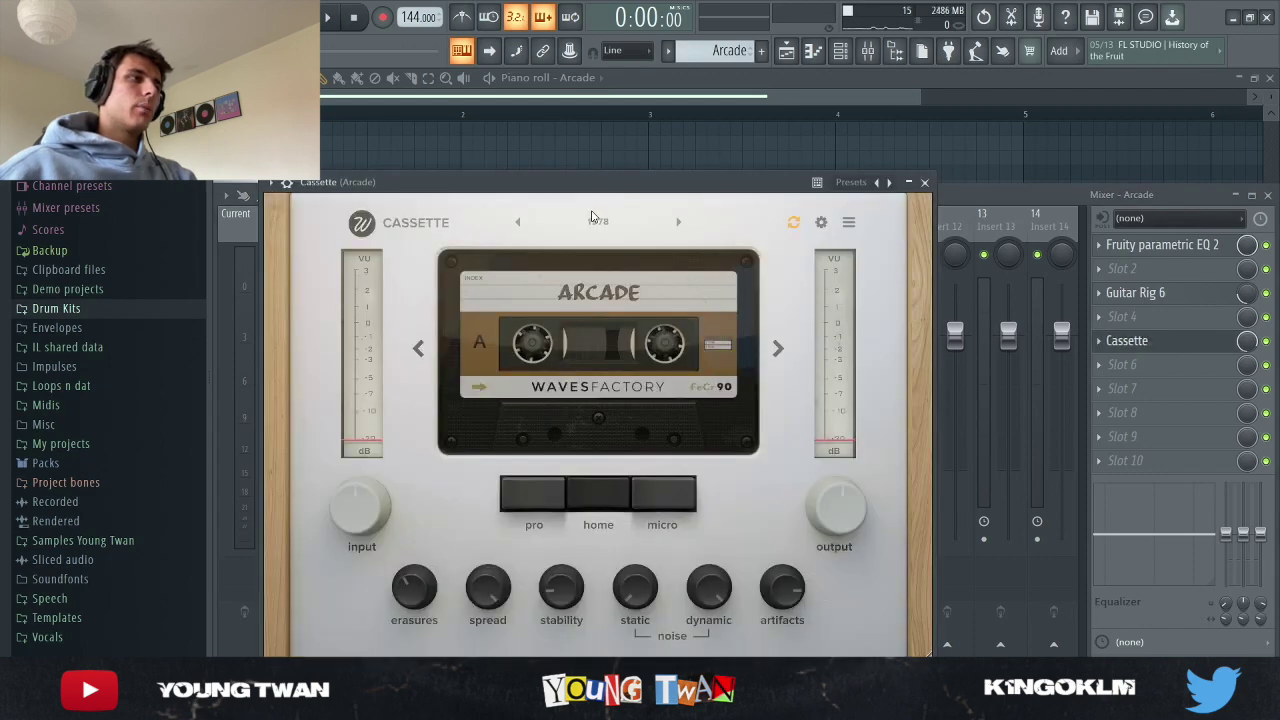
click(924, 182)
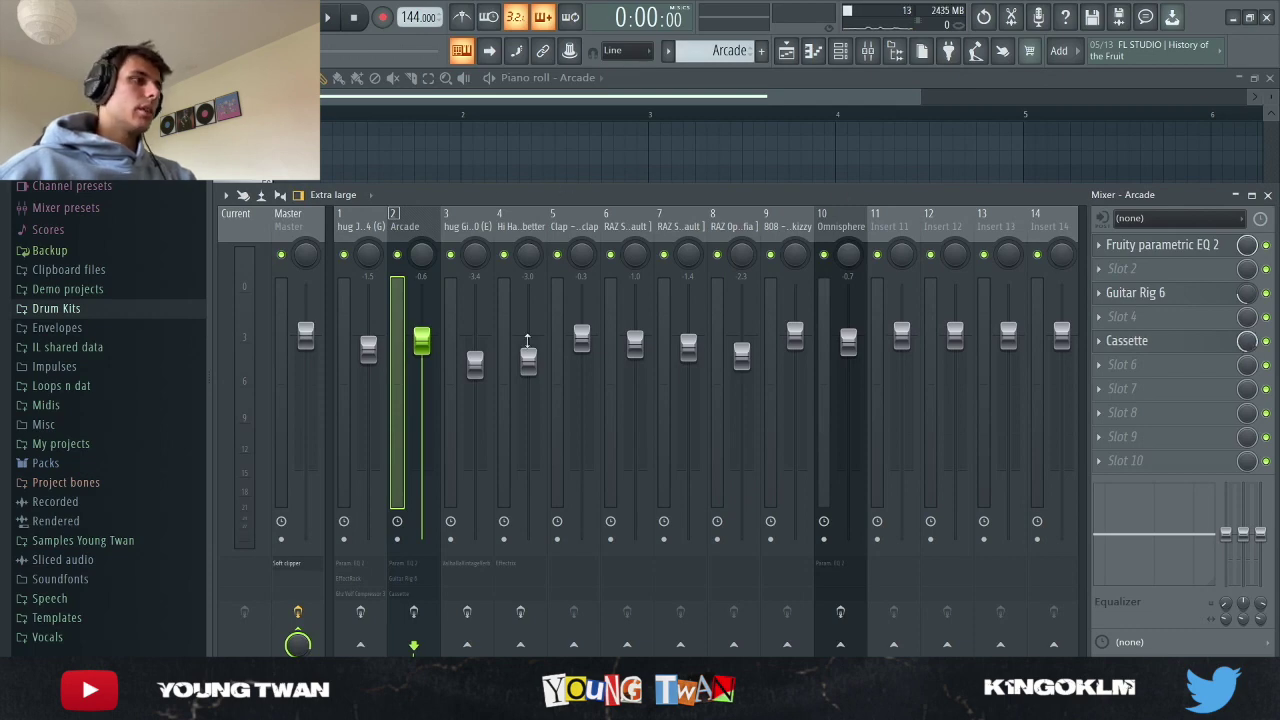
Step: Play the beat to hear the Arcade part, then stop playback and hide the mixer
key(space)
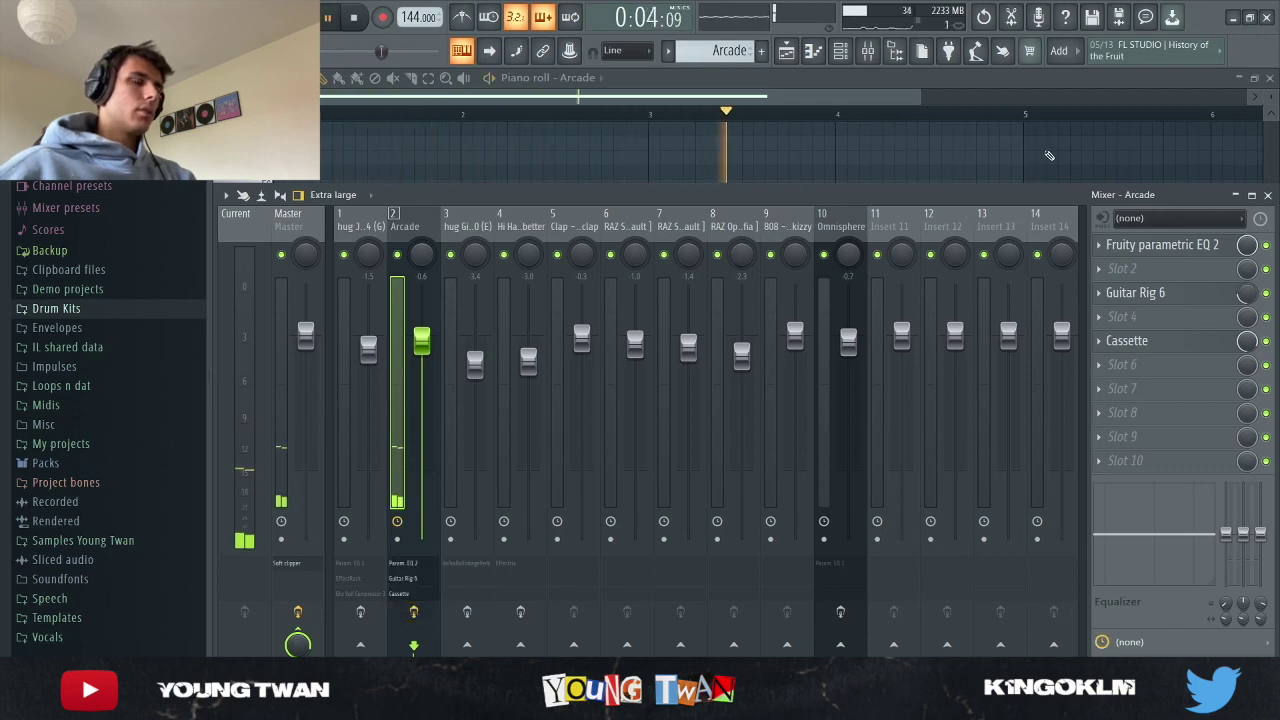
key(F9)
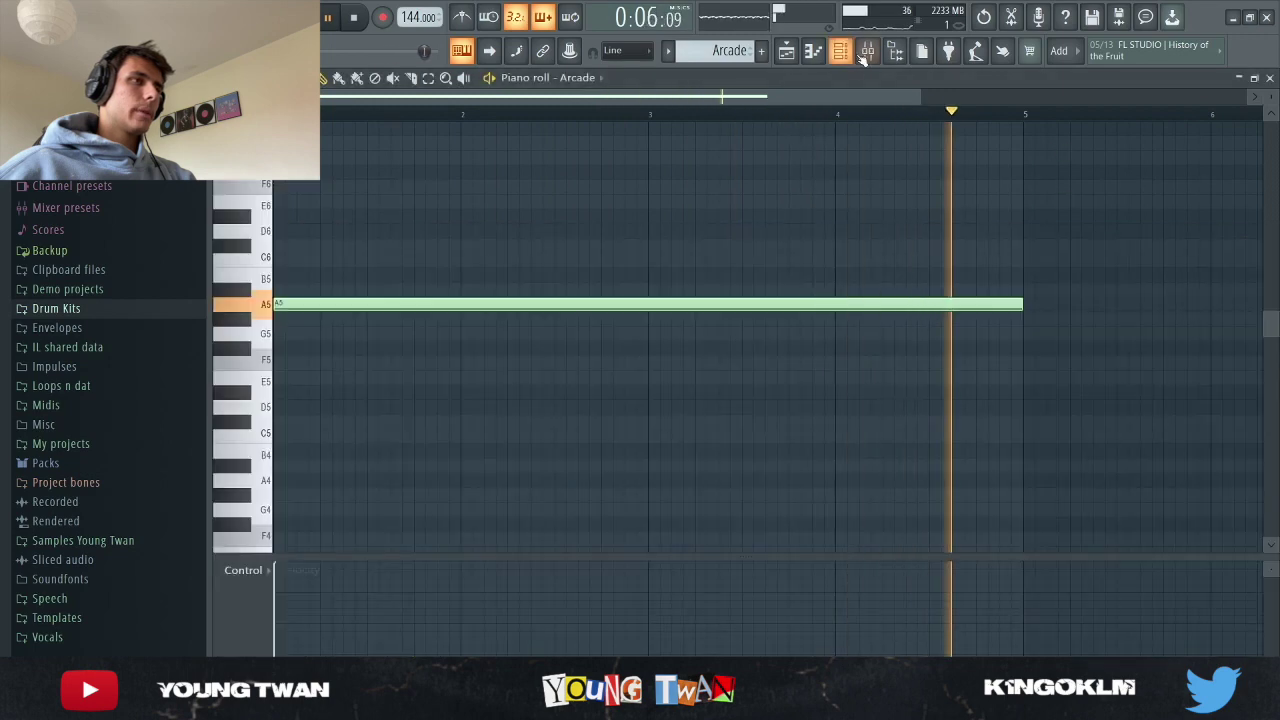
click(868, 57)
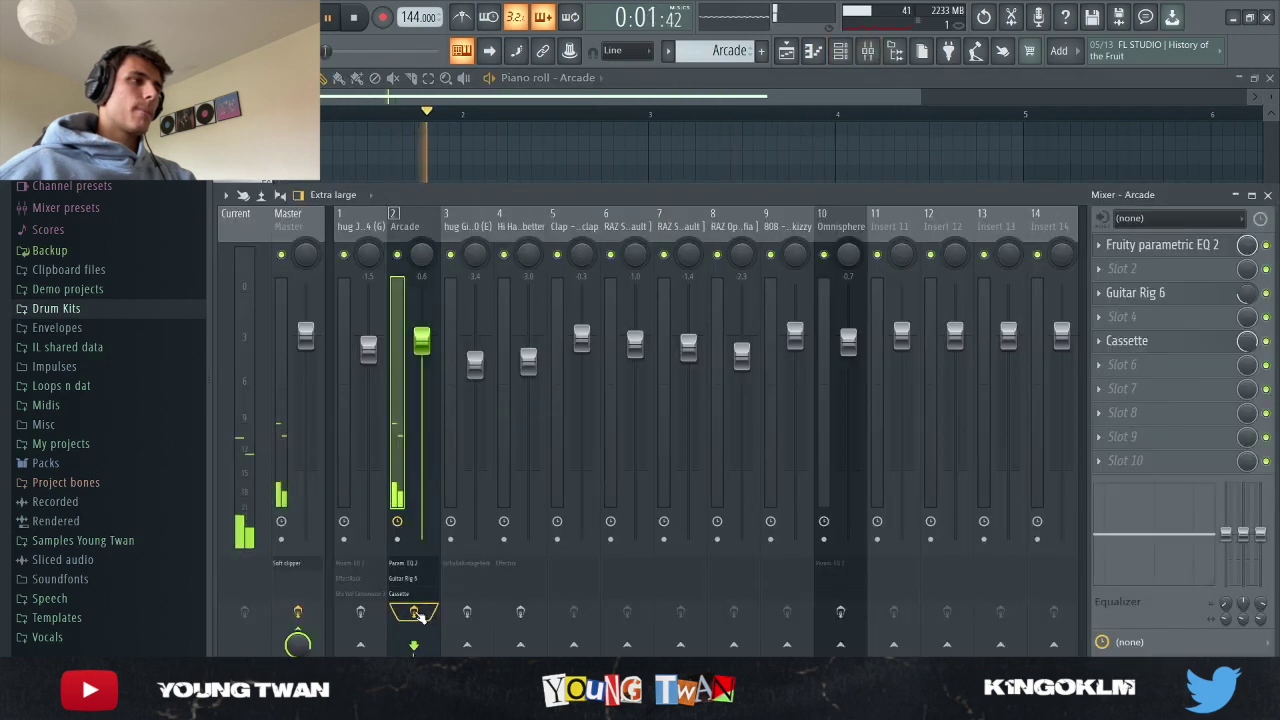
key(space)
key(F9)
Step: Preview the hug Girardot Guitar 10 sample from its sampler settings
click(840, 50)
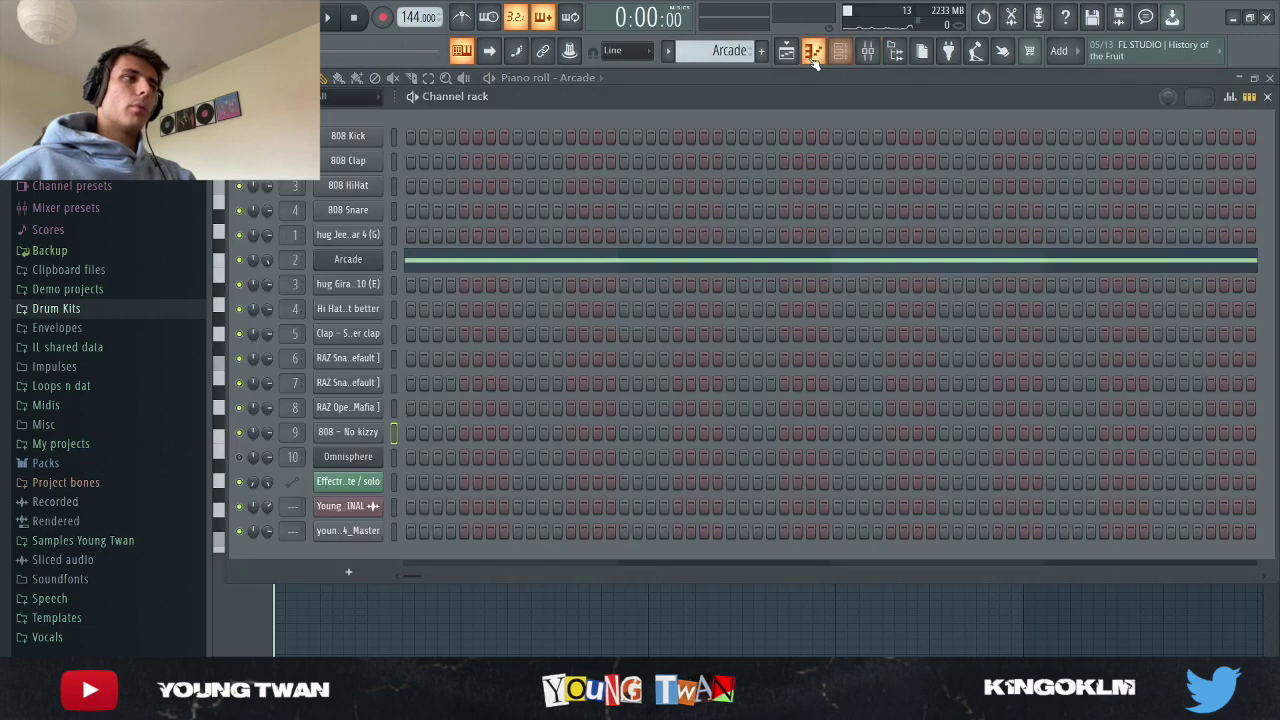
click(348, 284)
drag(438, 250, 562, 165)
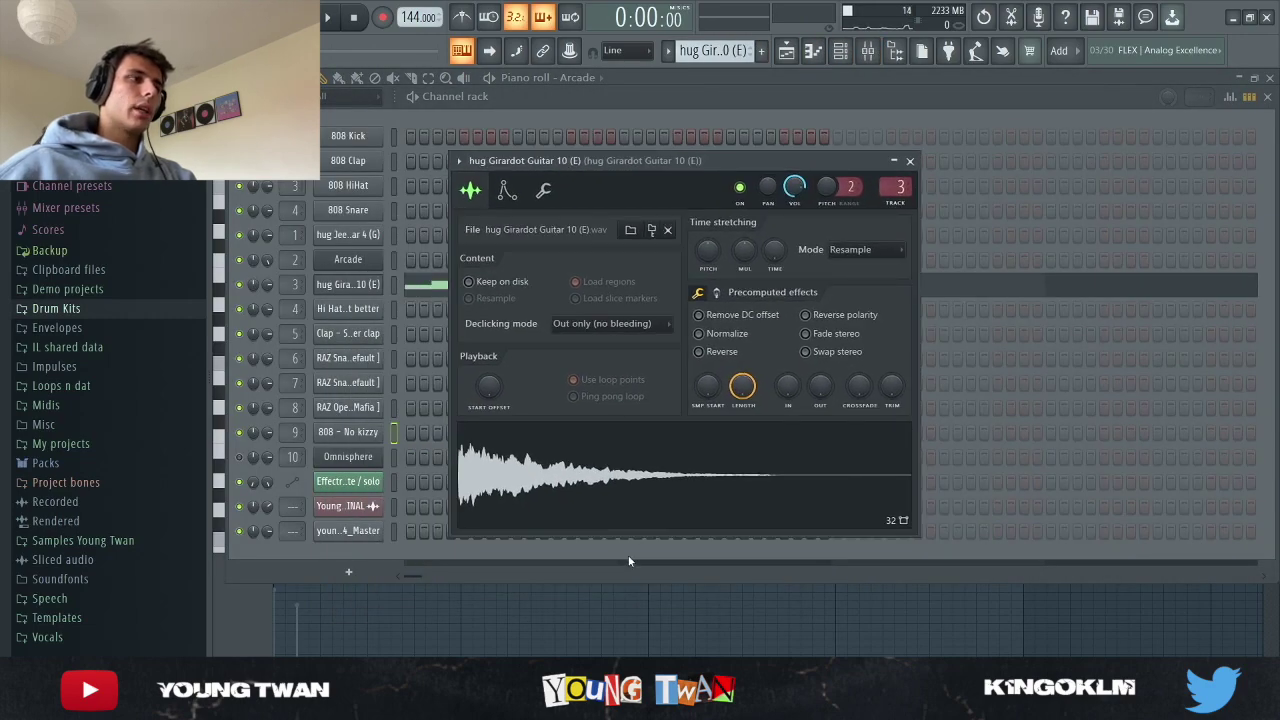
click(670, 480)
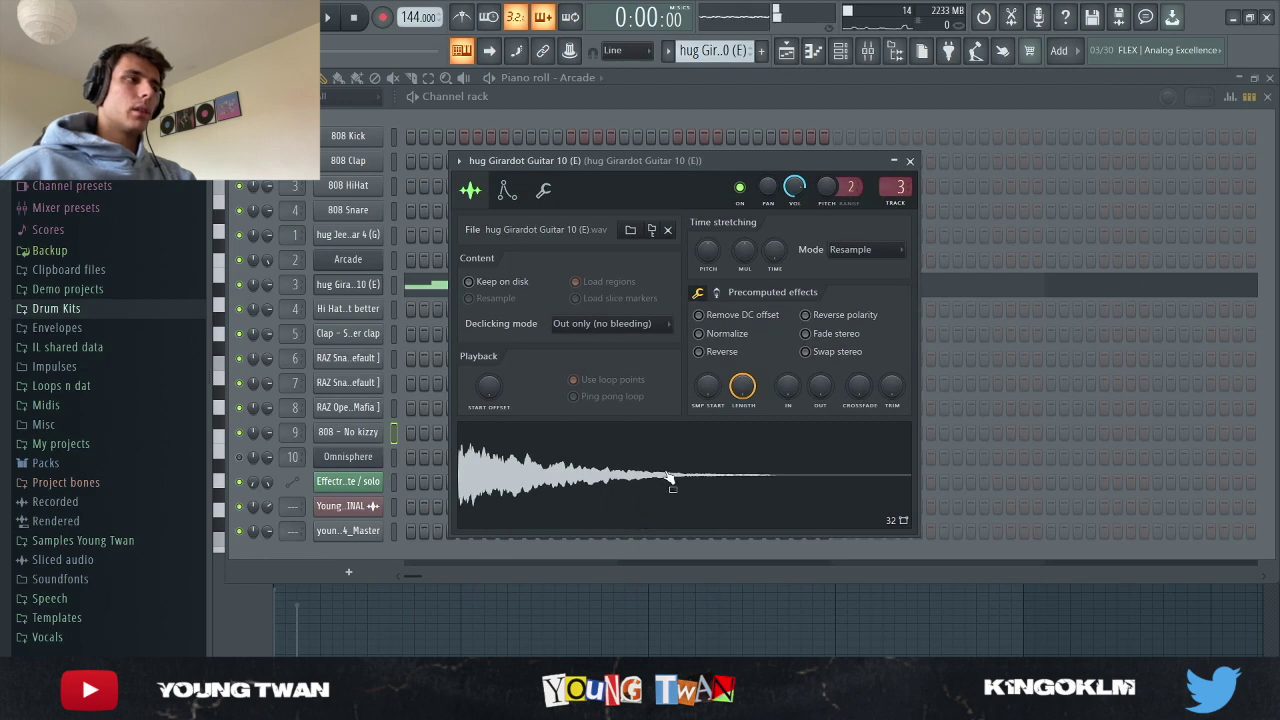
click(365, 288)
Step: Play the pattern's long A5 note over a shorter G#5 in the piano roll
click(517, 287)
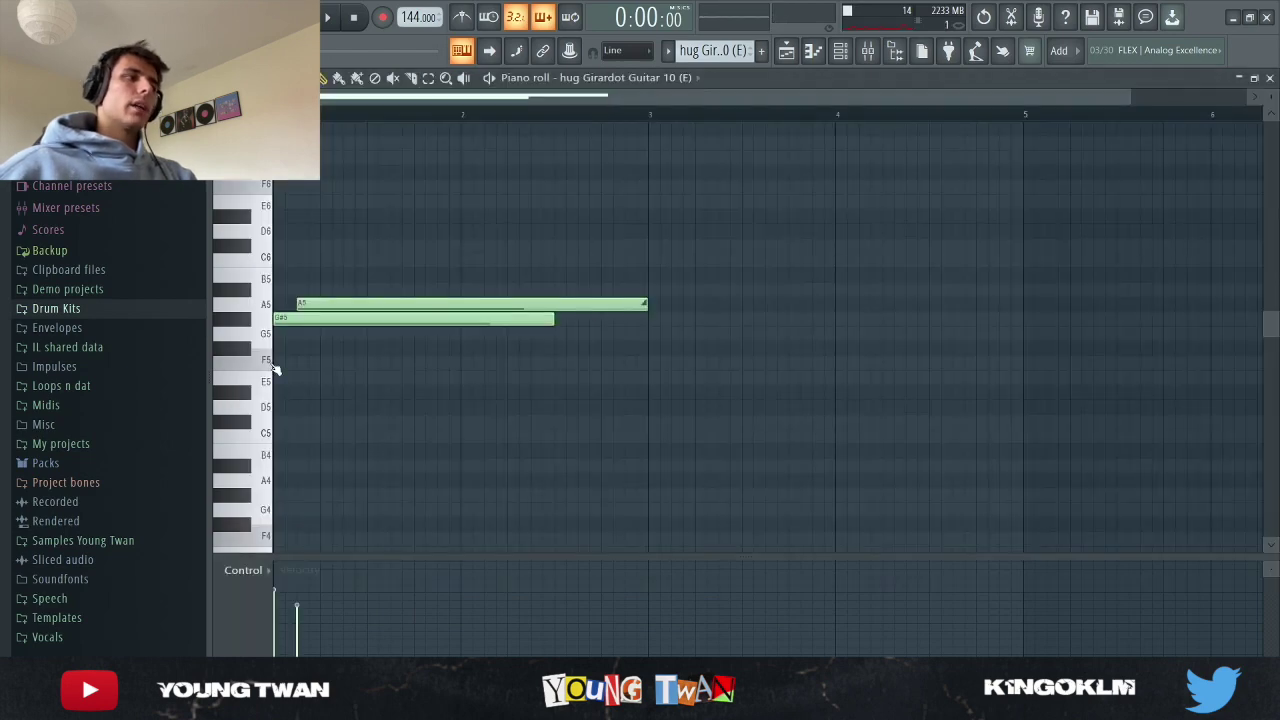
scroll(228, 368, up, 2)
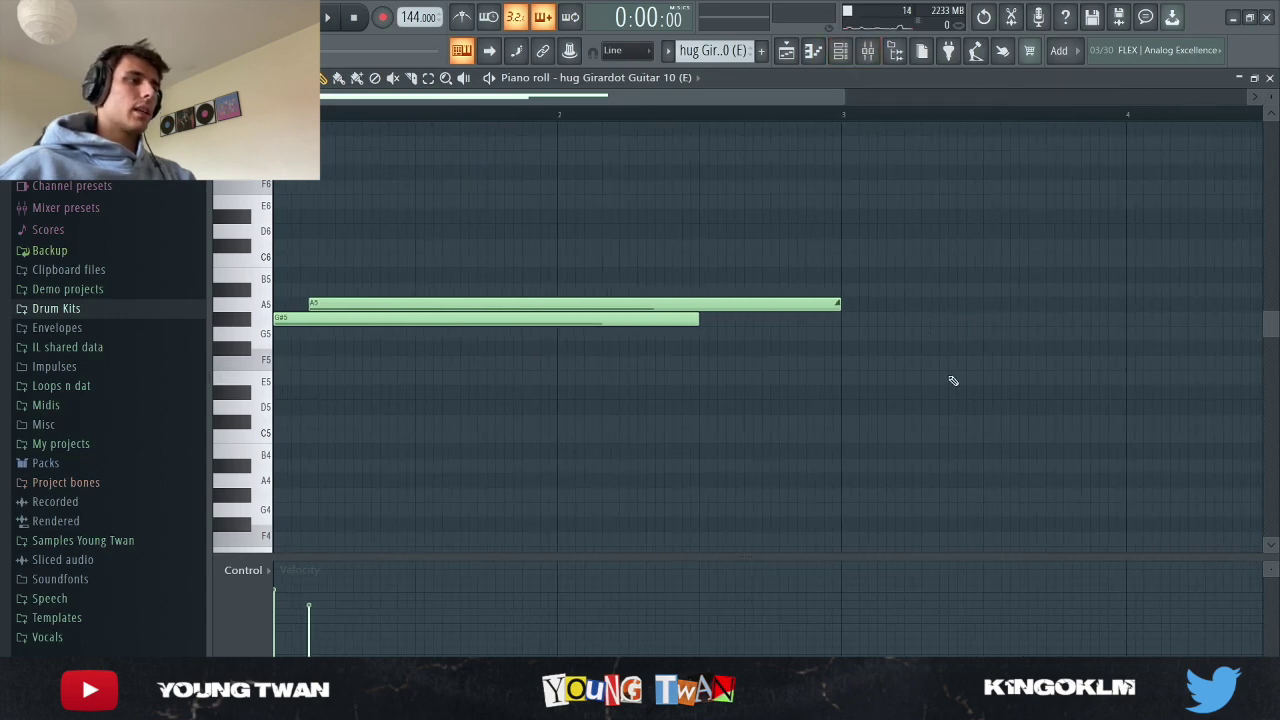
key(space)
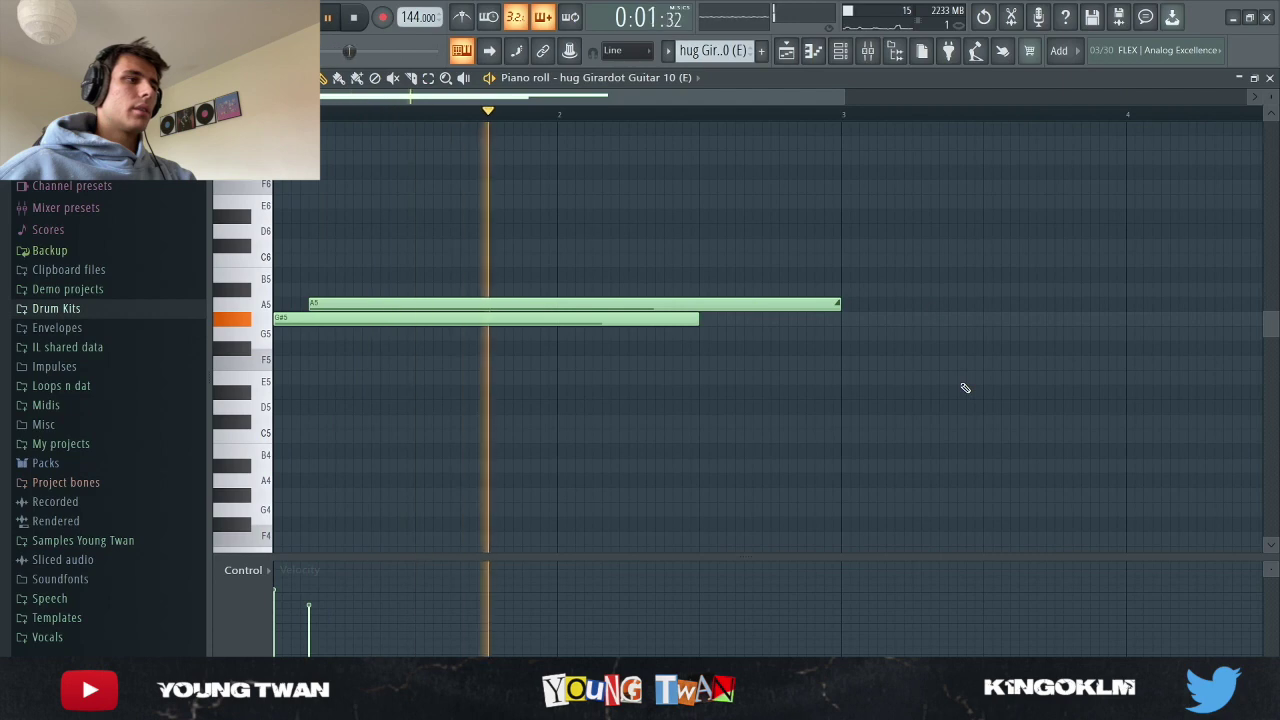
key(space)
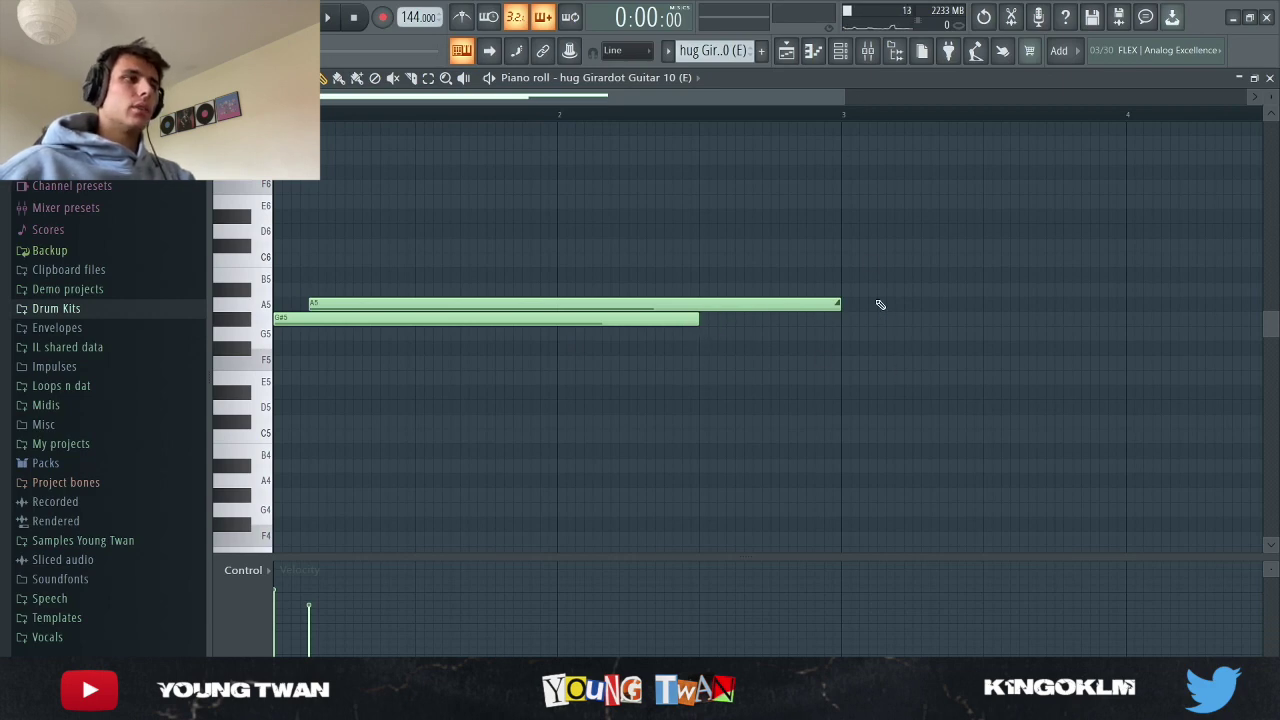
Step: Check the ValhallaVintageVerb reverb on the guitar's mixer insert
key(space)
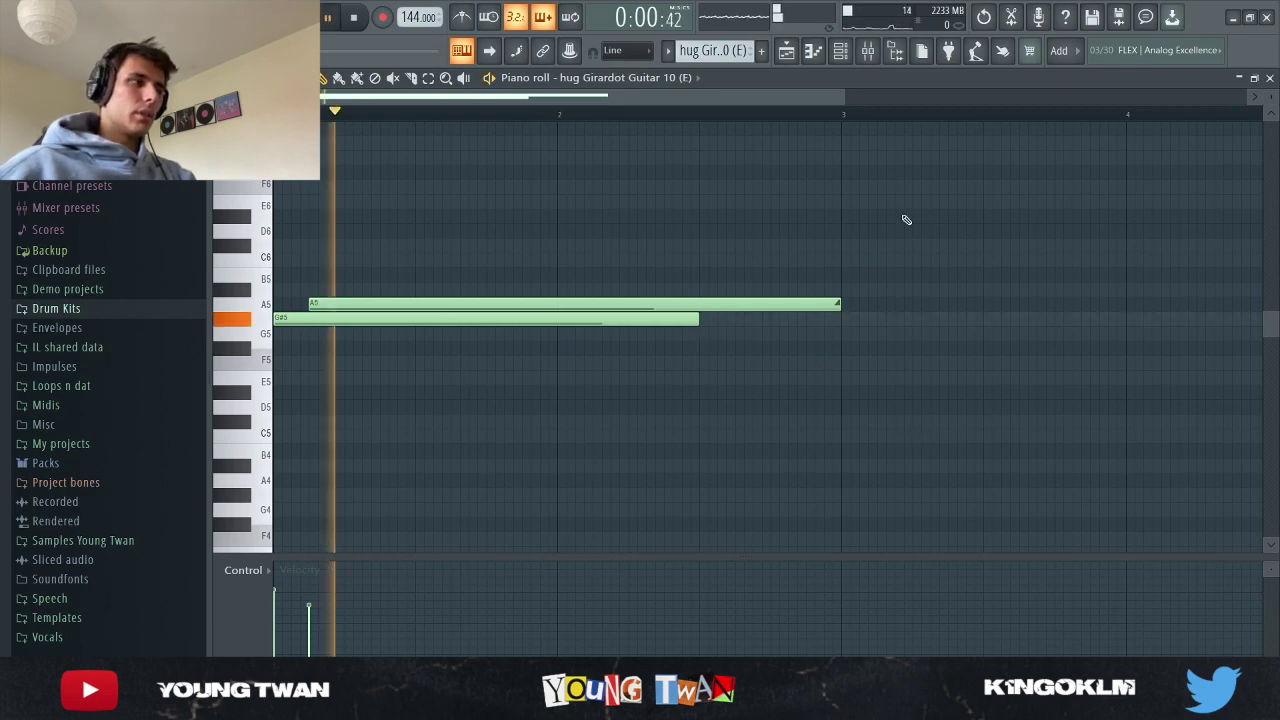
click(867, 50)
key(space)
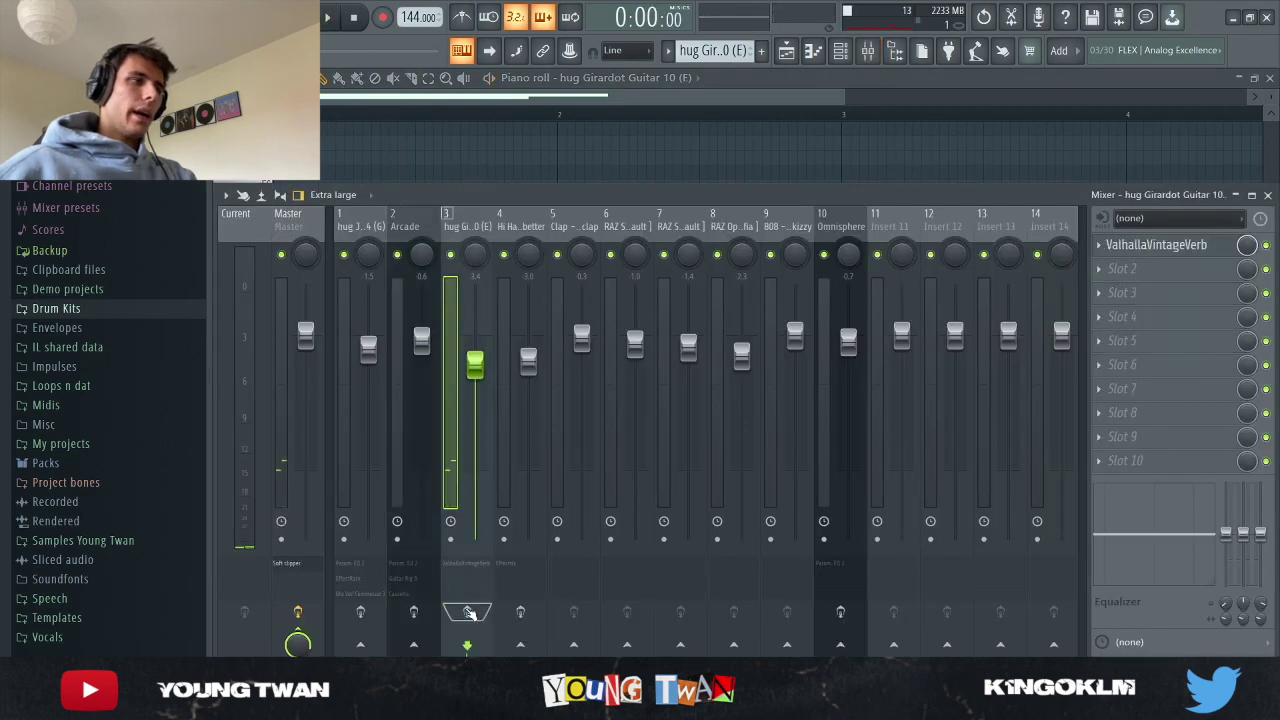
click(1170, 246)
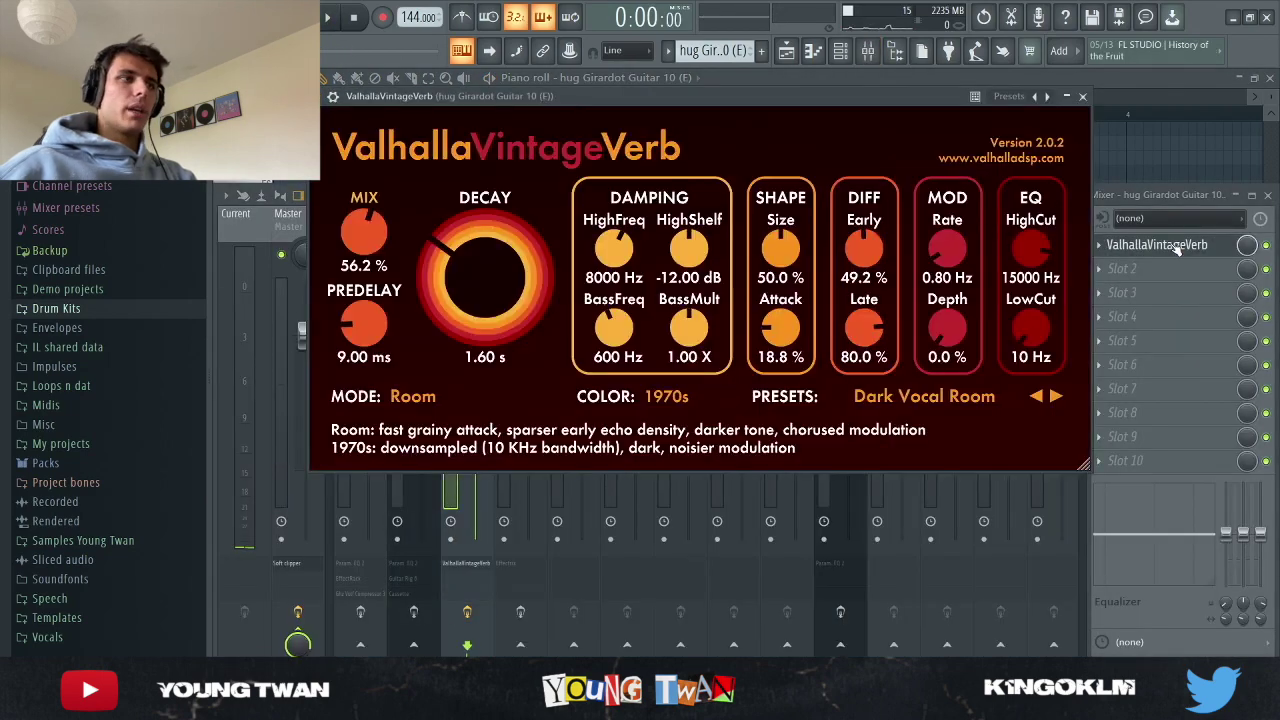
click(1176, 248)
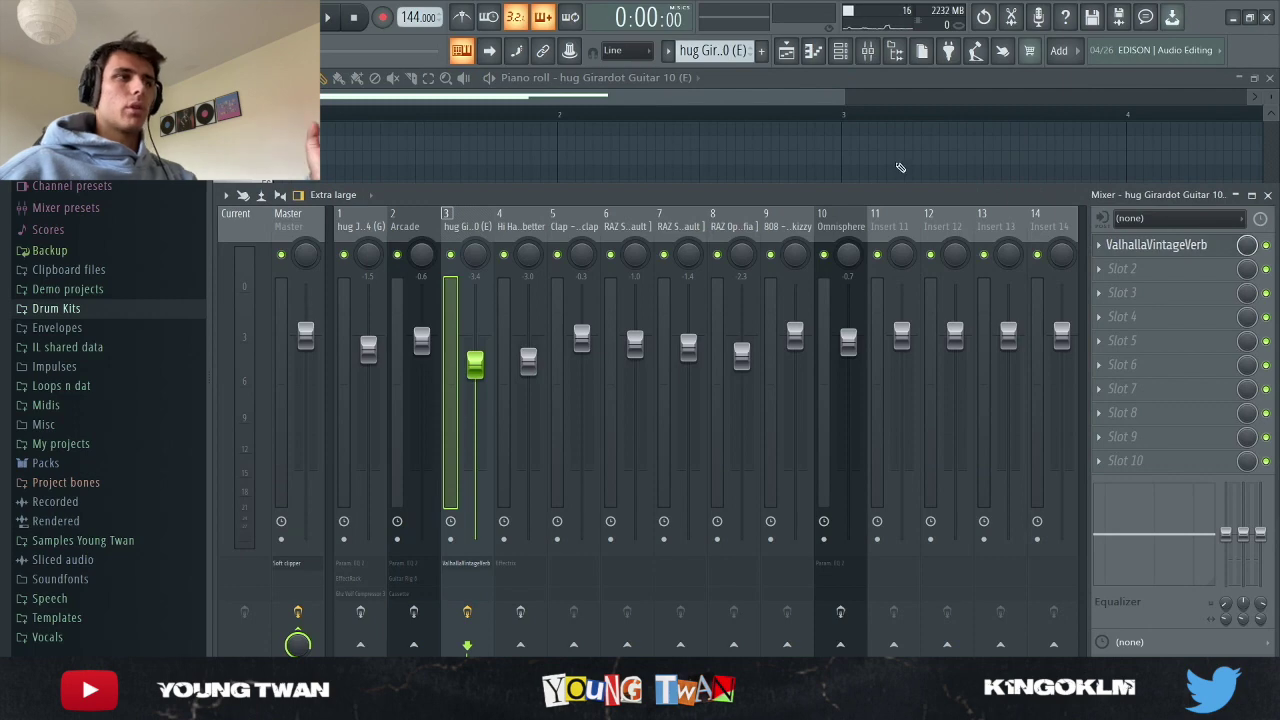
key(F9)
Step: Replay the guitar notes, then switch to the playlist arrangement
key(space)
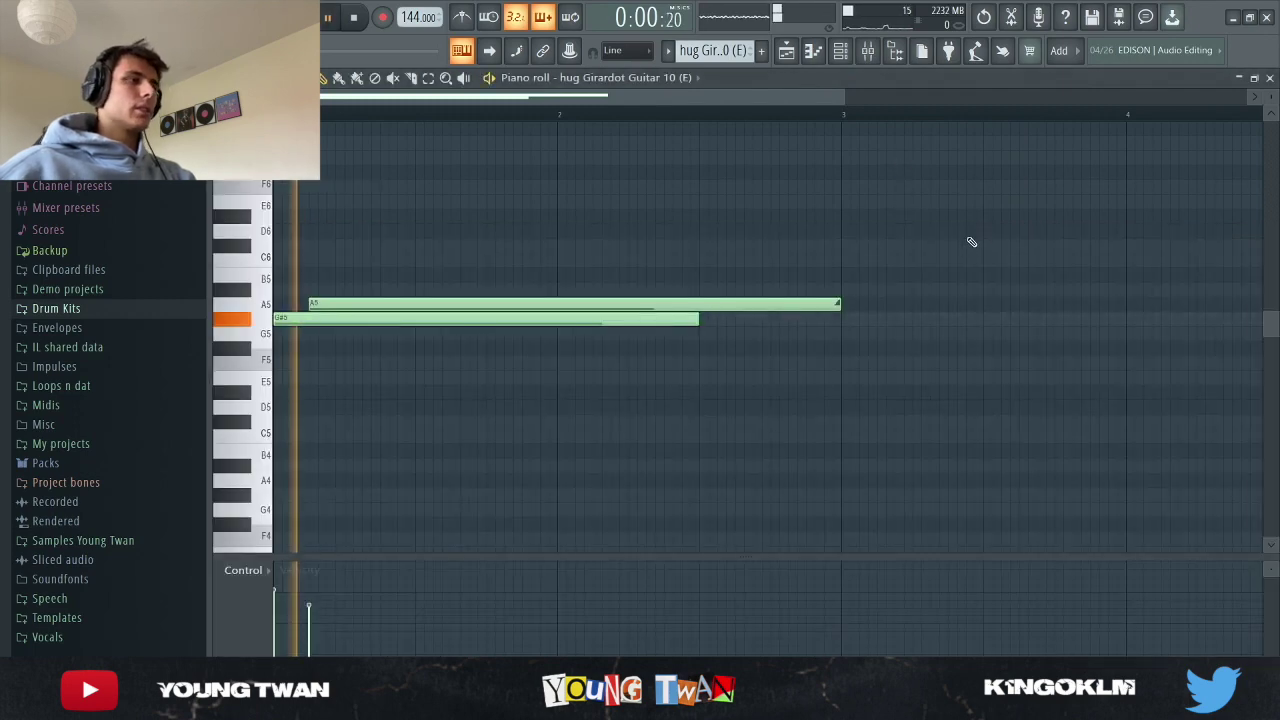
key(F9)
key(space)
key(F9)
key(F5)
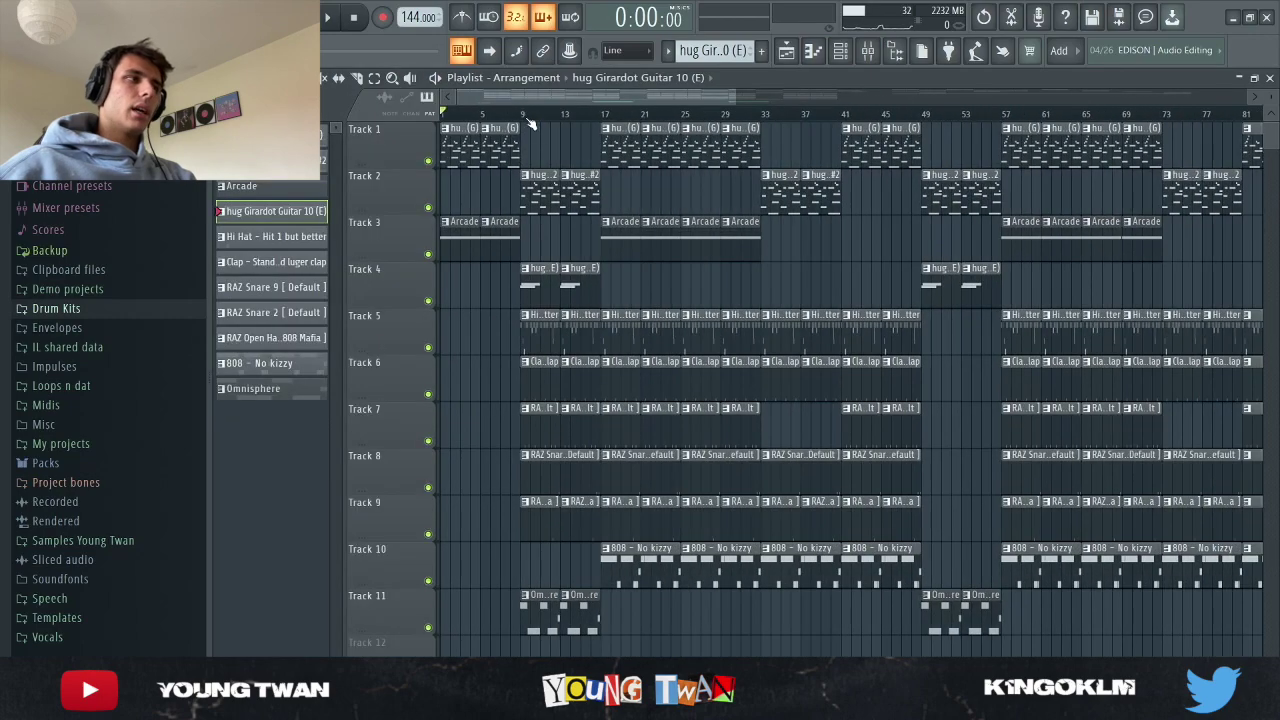
Step: Set the song position to bar 9 and play the Hi Hat pattern's notes
click(523, 115)
double_click(618, 325)
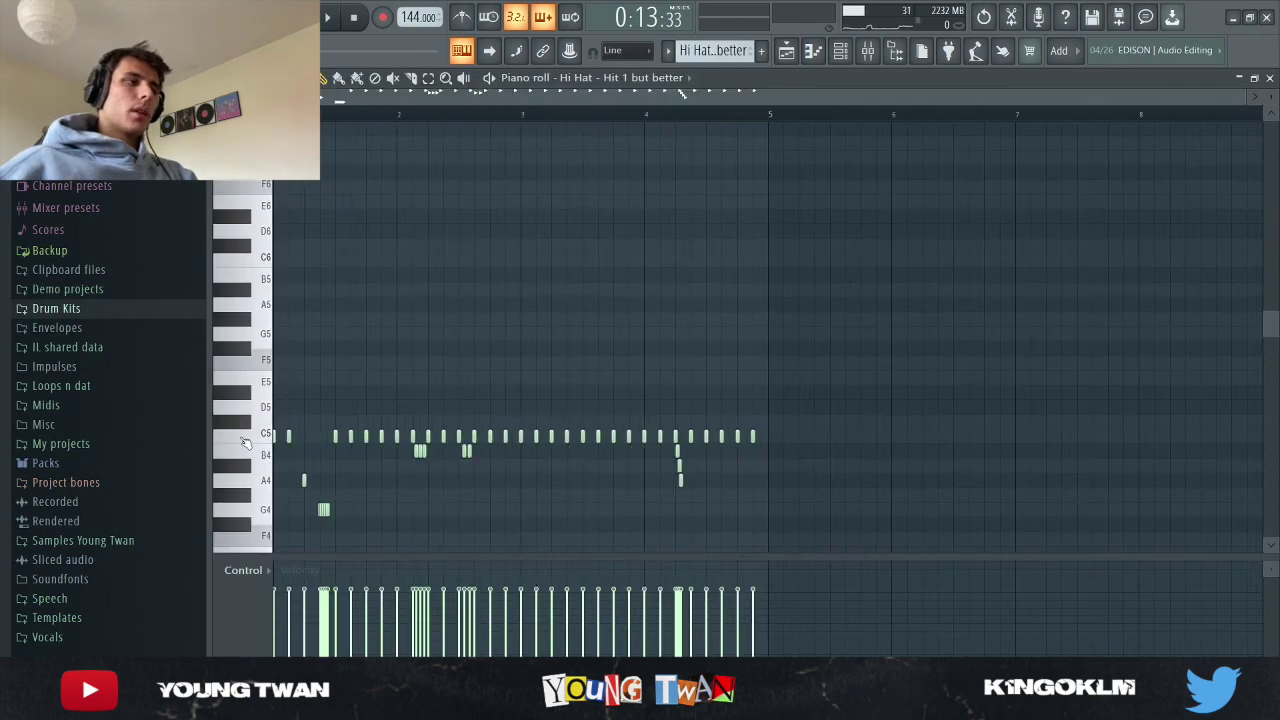
scroll(600, 325, down, 3)
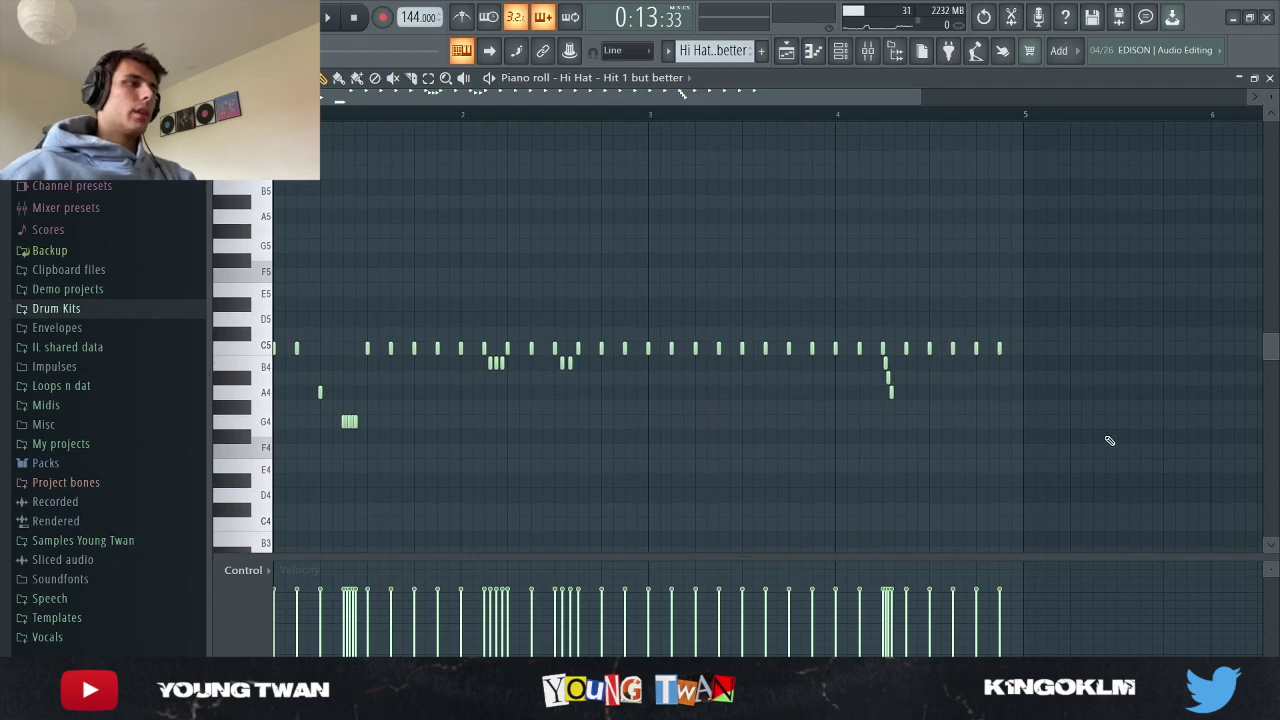
key(space)
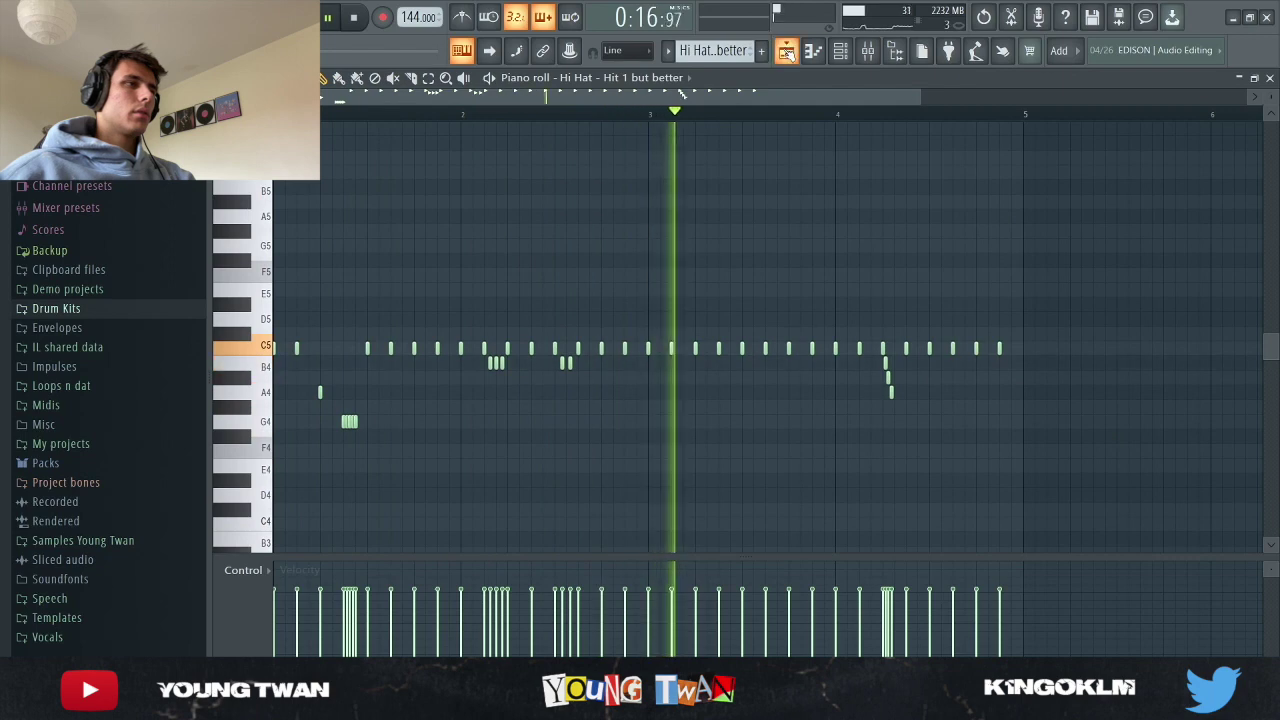
click(787, 52)
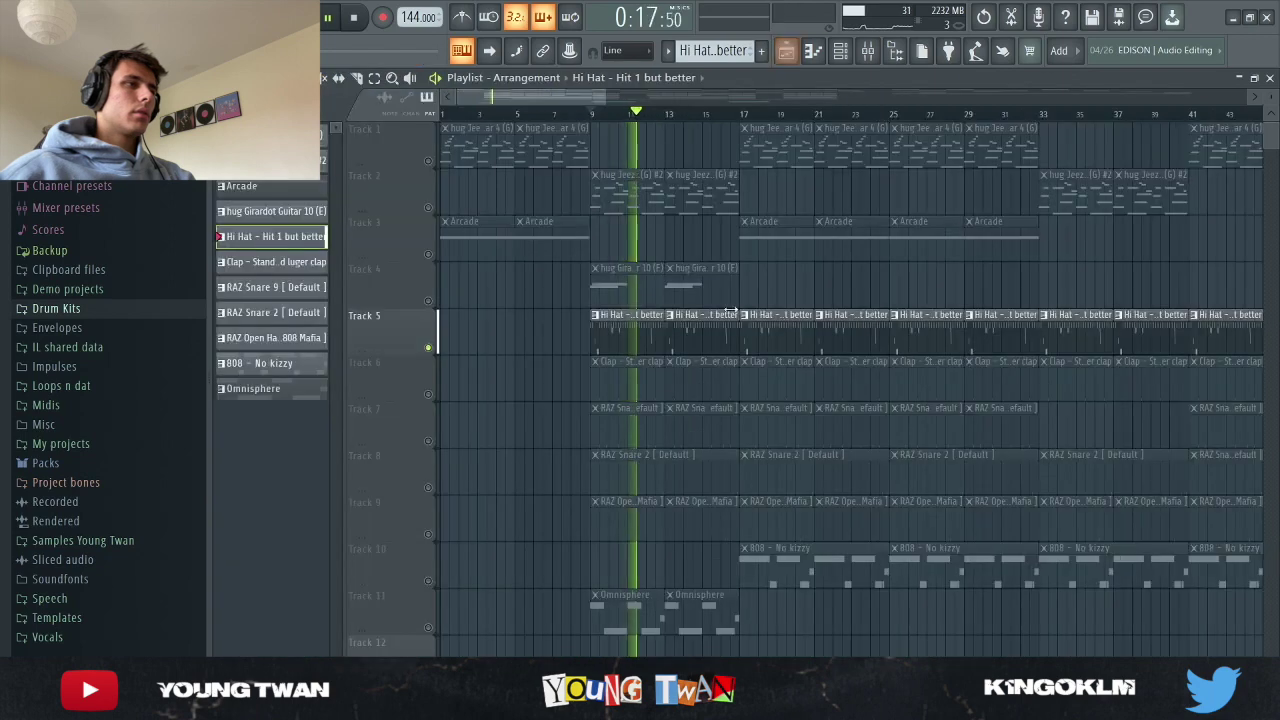
Step: Unmute the clap, both snares, open hi-hat and Omnisphere bass on Tracks 6–9 and 11
click(428, 394)
key(space)
click(428, 441)
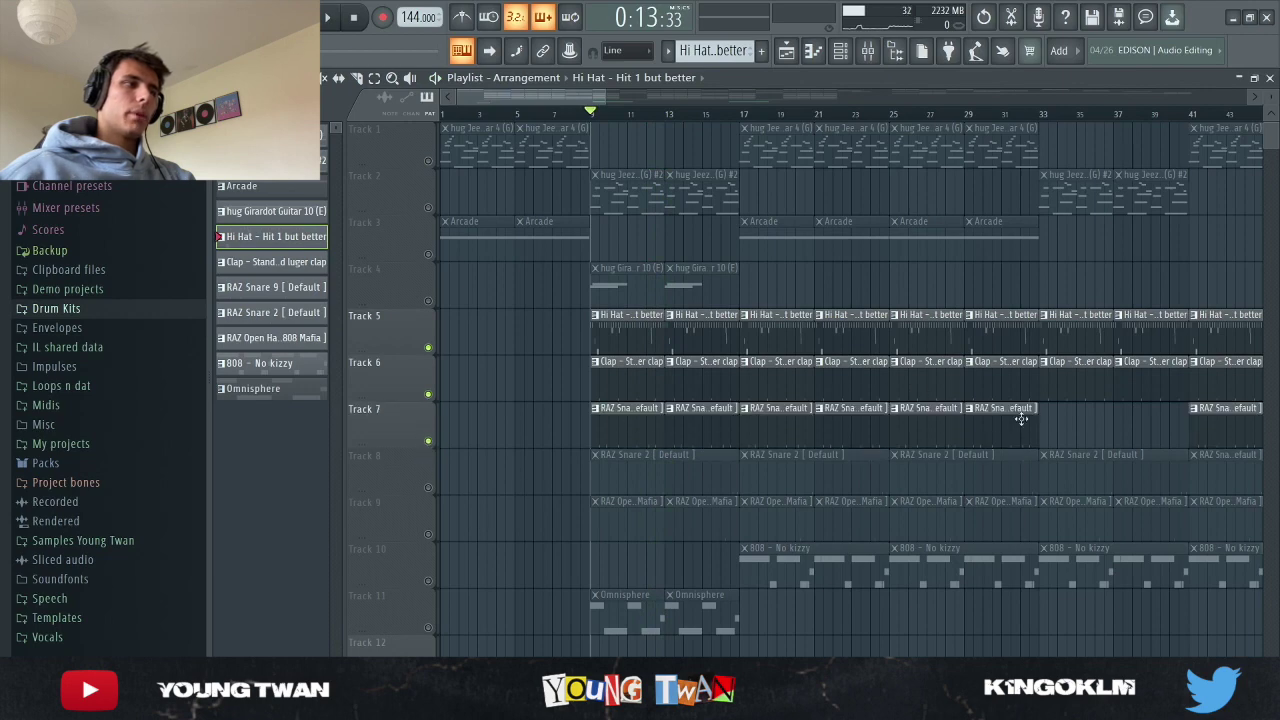
key(space)
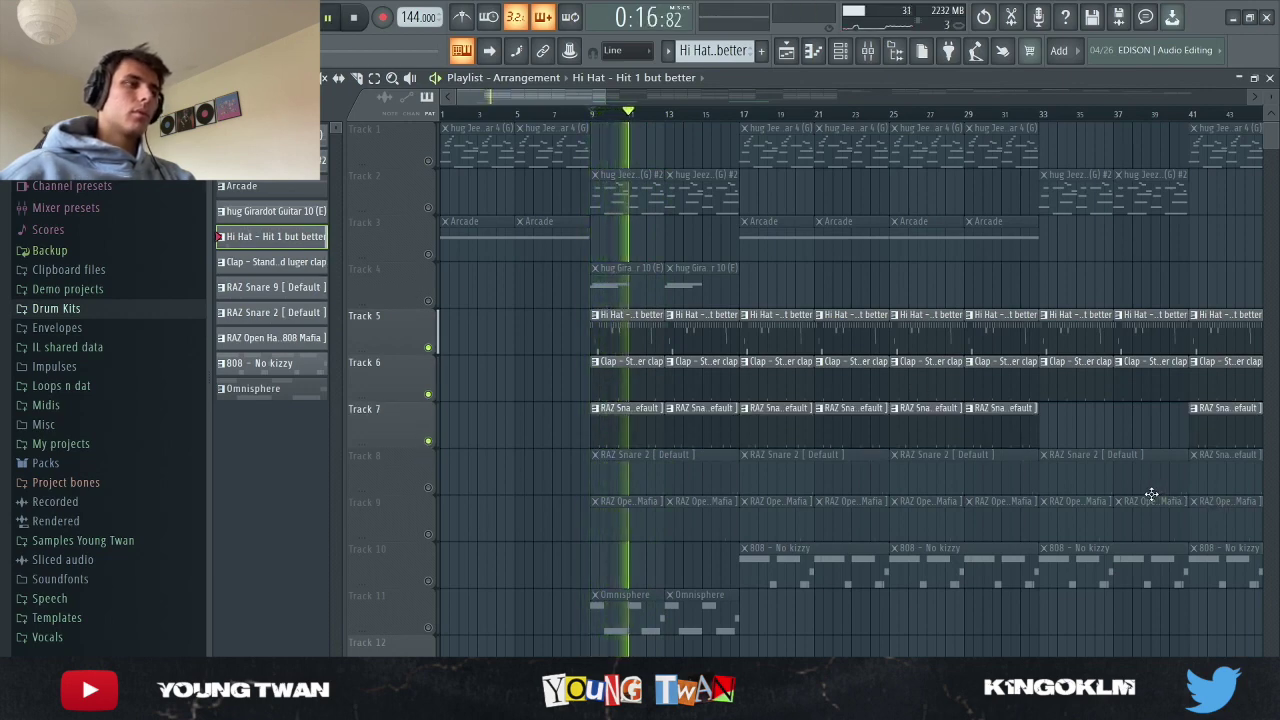
click(424, 486)
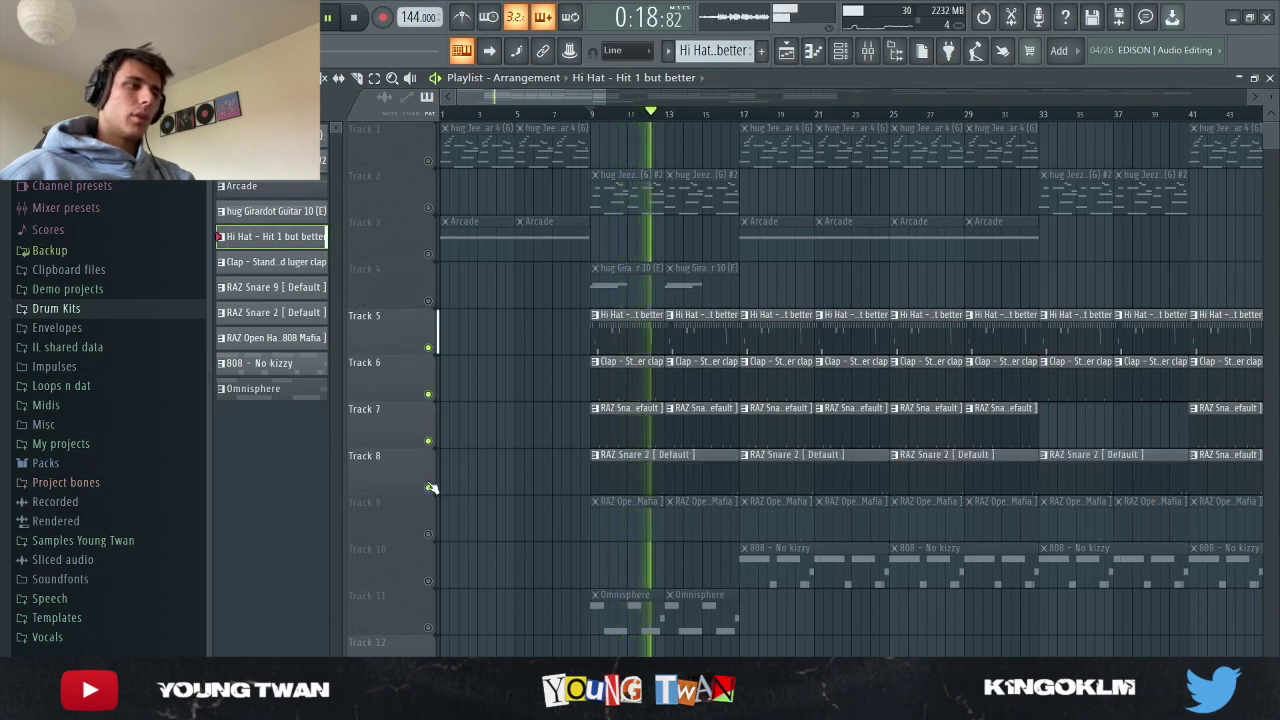
scroll(640, 528, up, 2)
scroll(643, 528, down, 2)
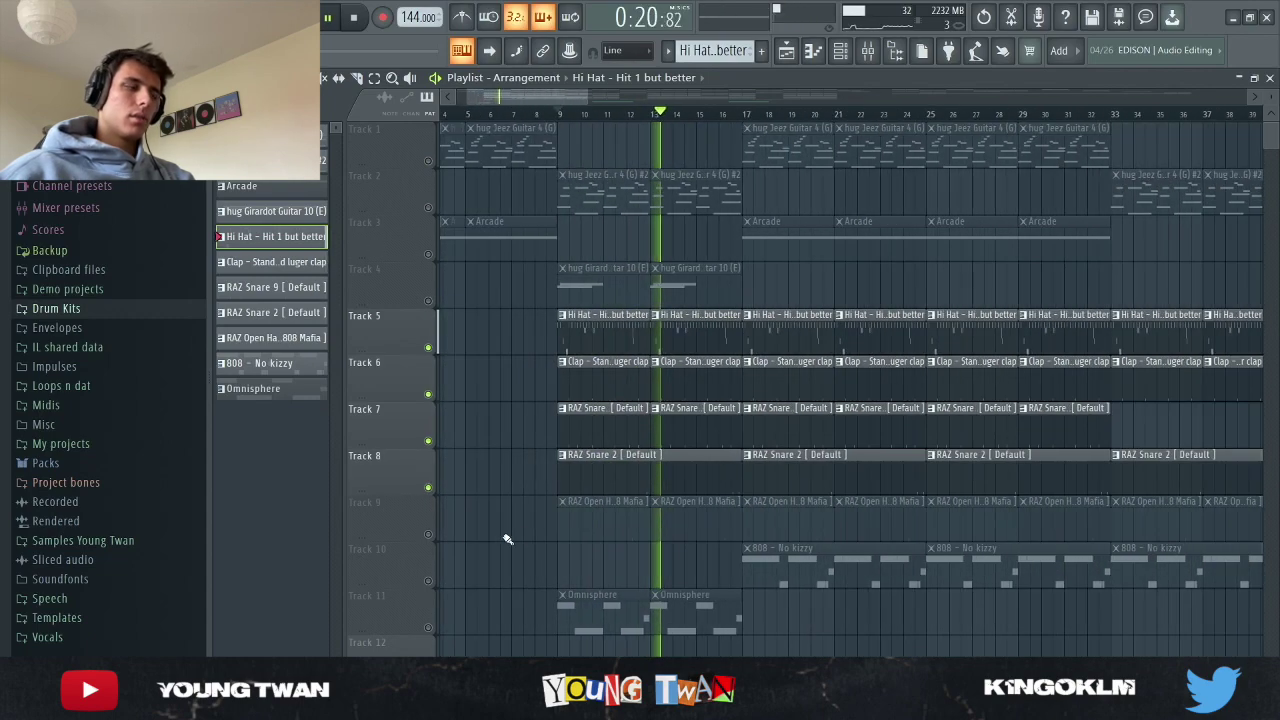
click(428, 533)
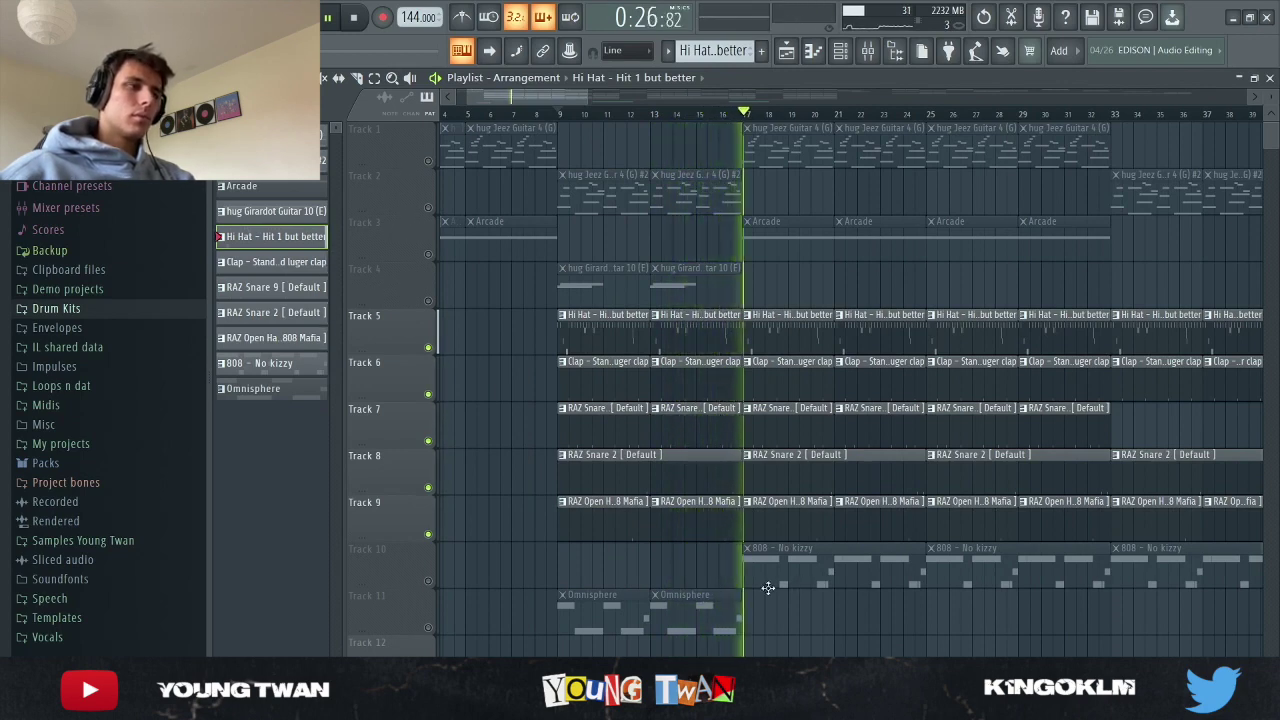
click(429, 627)
key(space)
Step: Close the Omnisphere plugin window and play the arrangement from the playlist
scroll(724, 631, down, 2)
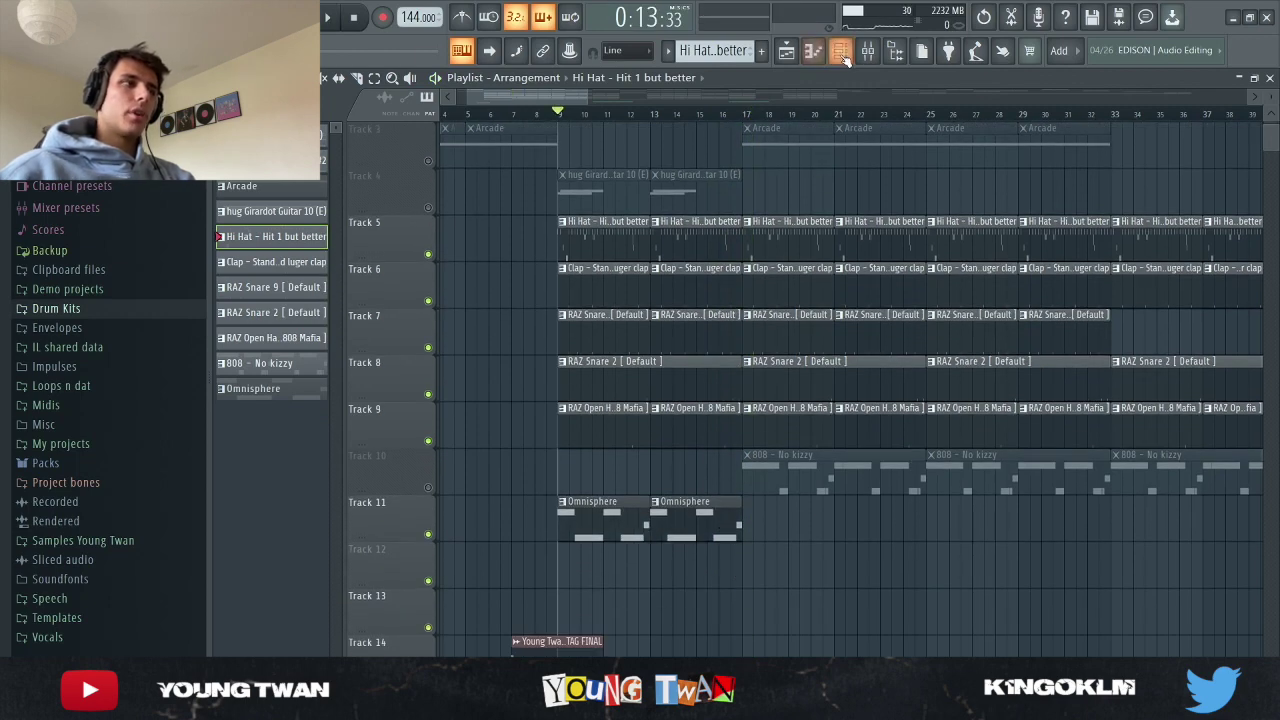
click(841, 51)
click(349, 454)
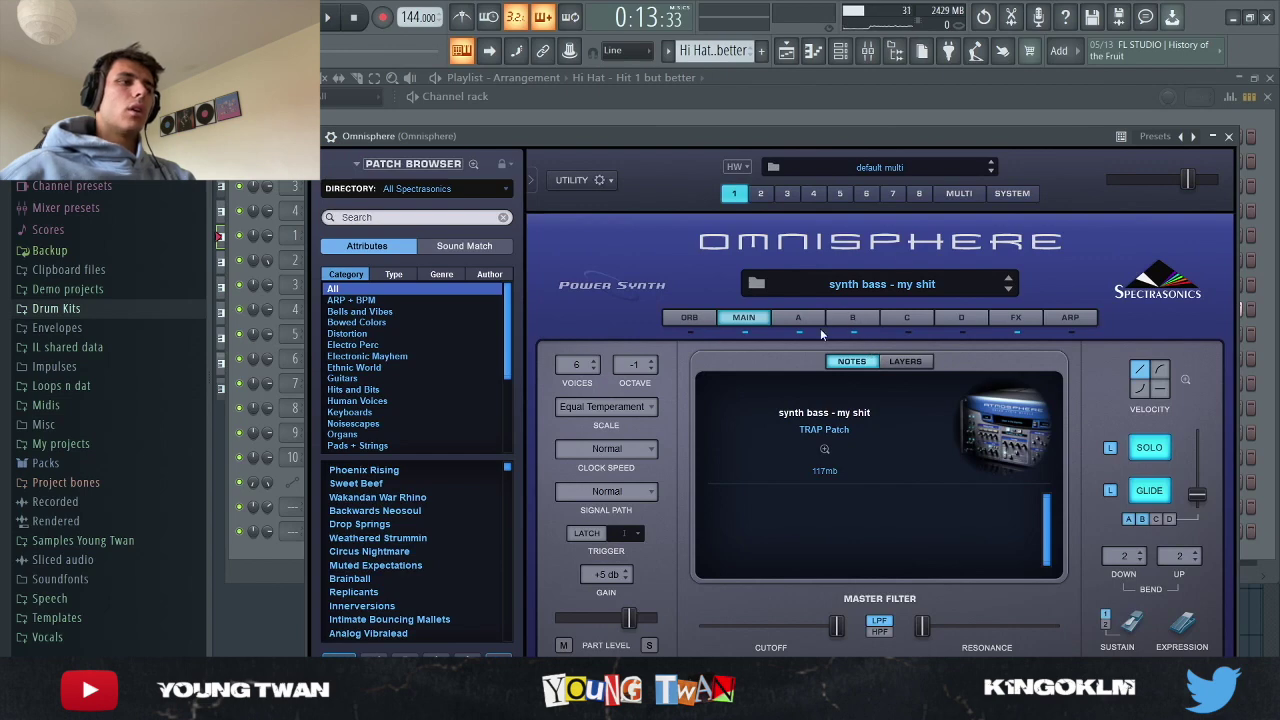
click(268, 572)
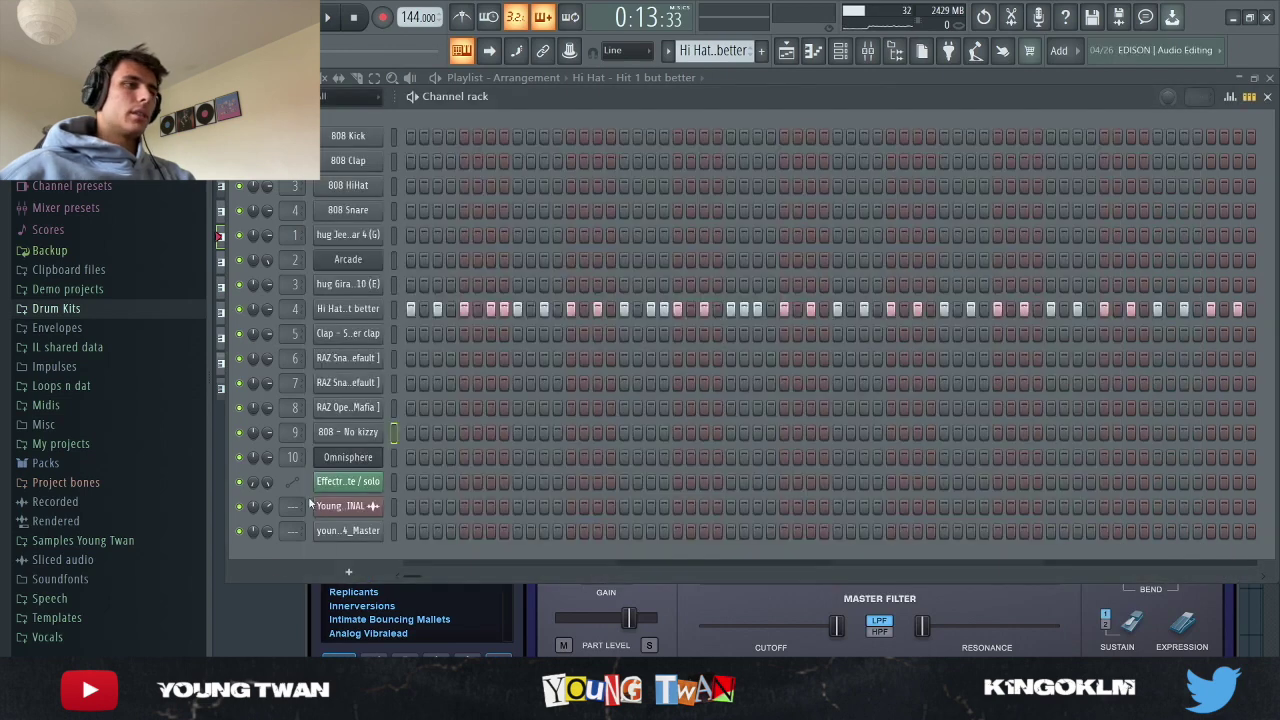
click(370, 460)
click(290, 614)
key(space)
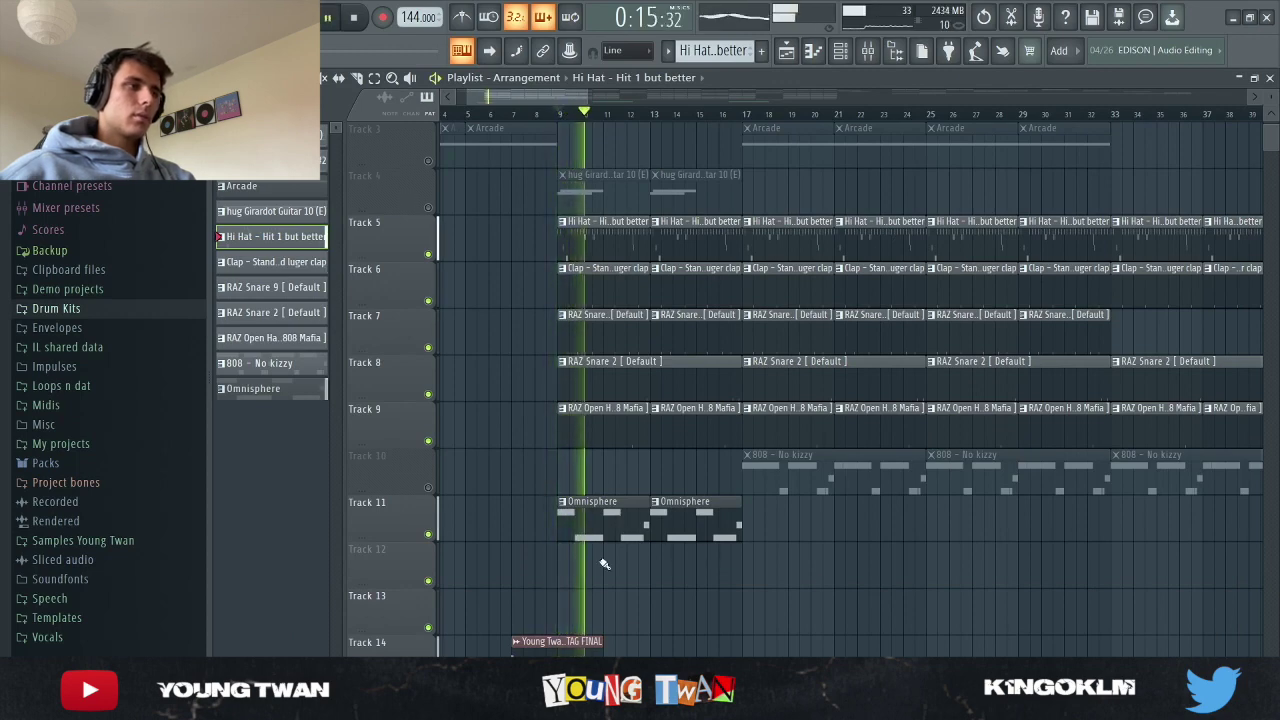
Step: Check Fruity parametric EQ 2 on the Omnisphere insert, then unmute the 808 on Track 10
double_click(620, 524)
click(841, 50)
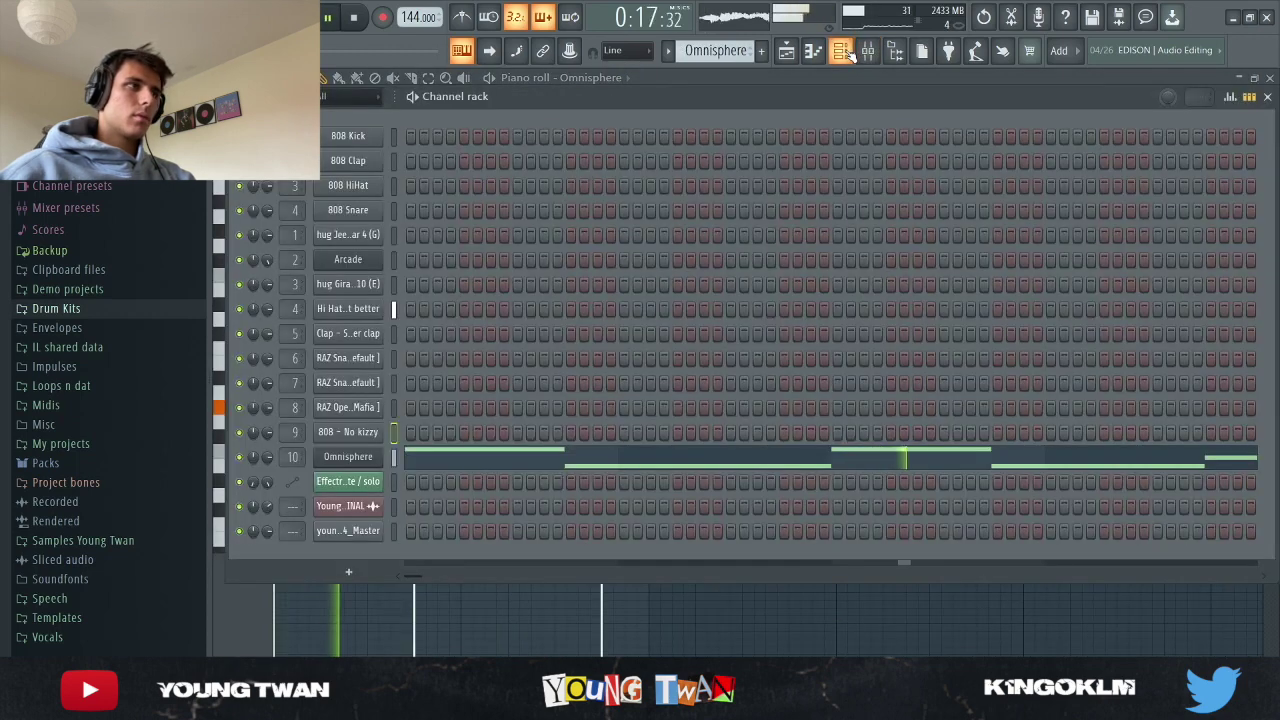
click(868, 50)
click(852, 222)
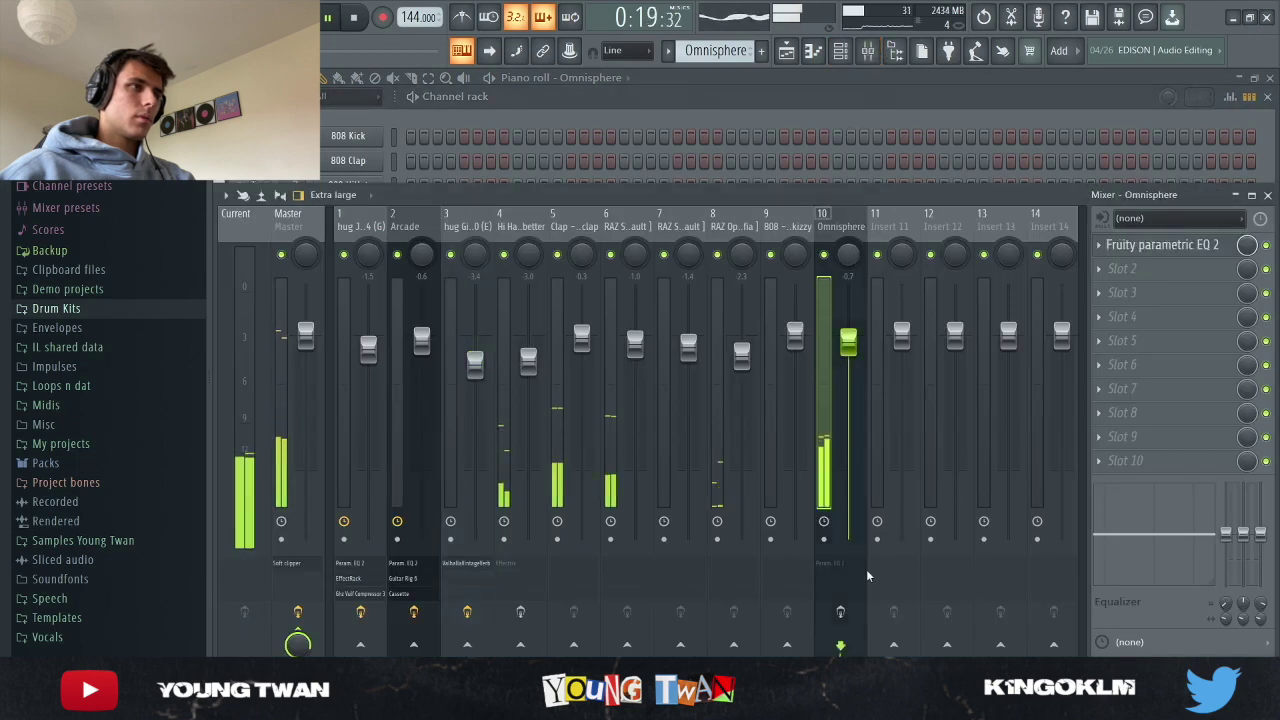
click(1150, 245)
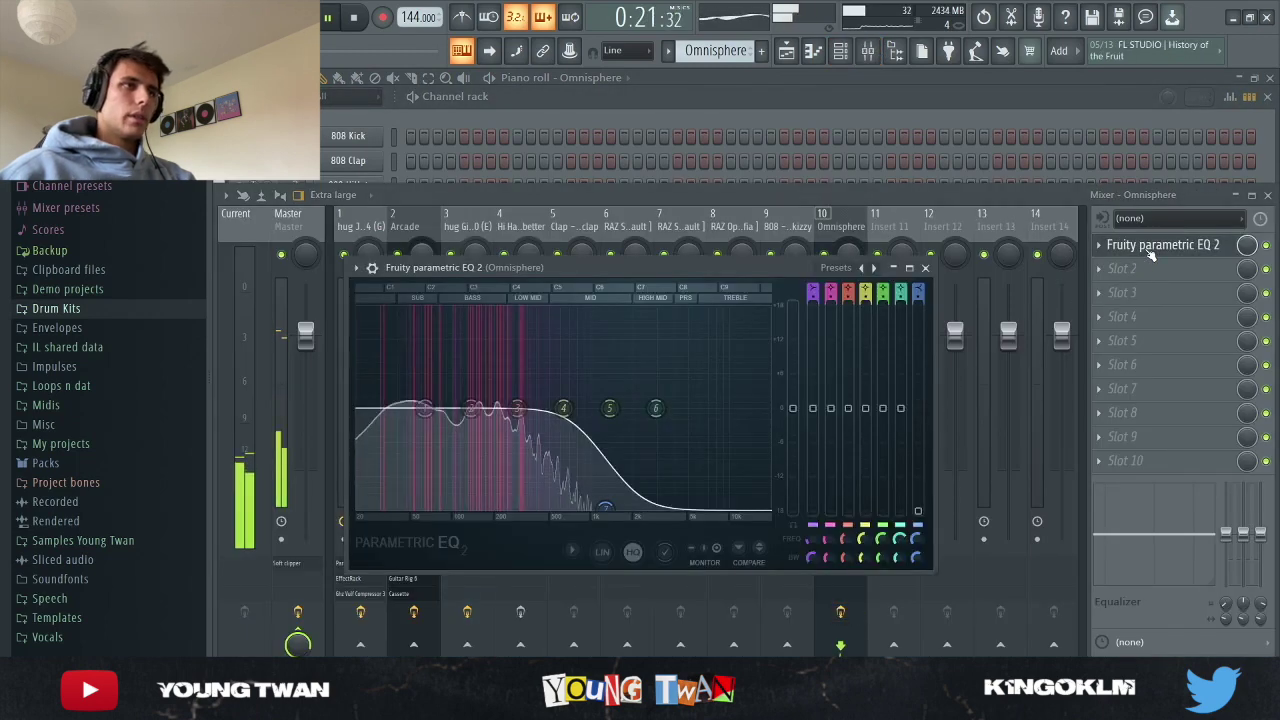
key(space)
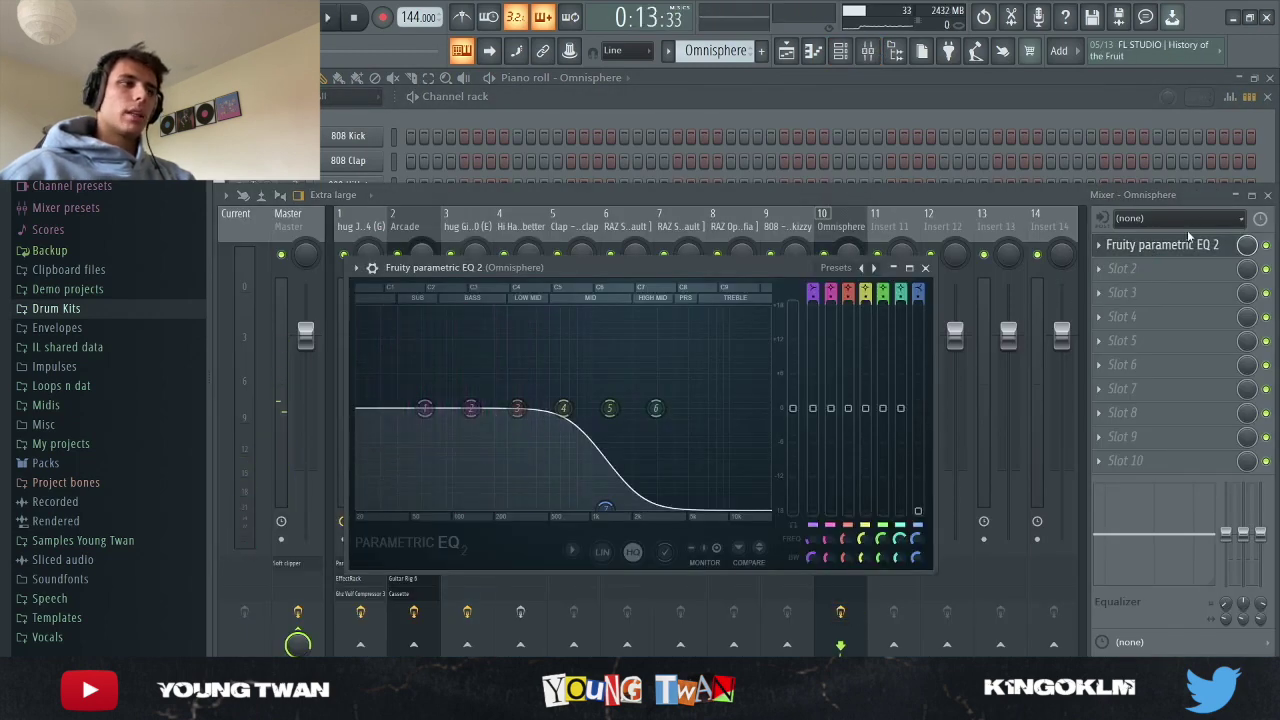
click(1168, 252)
click(796, 54)
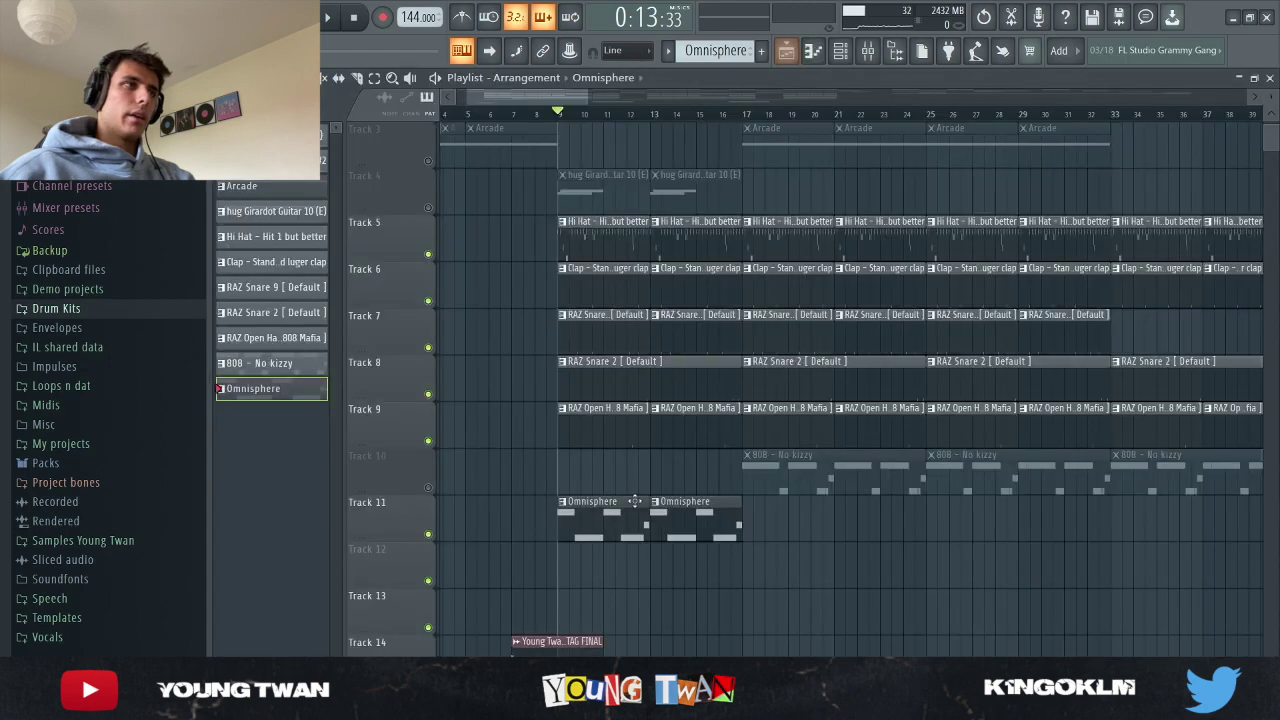
click(429, 487)
key(space)
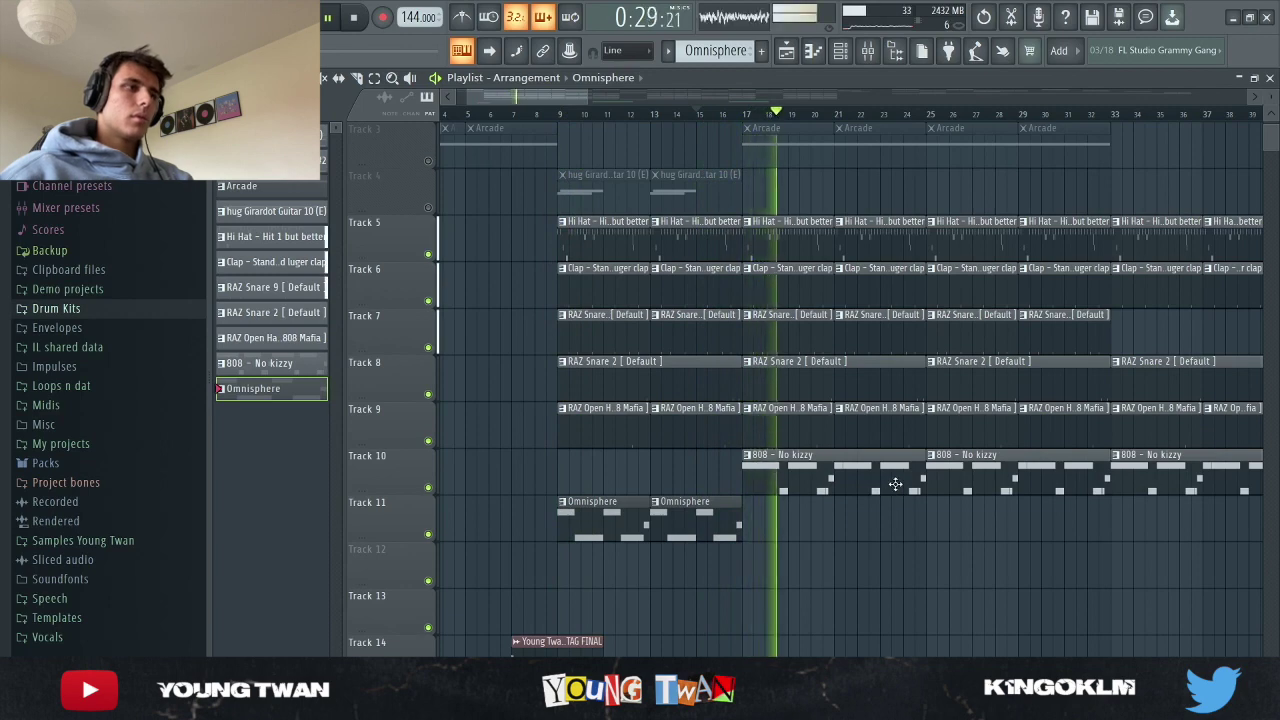
double_click(834, 466)
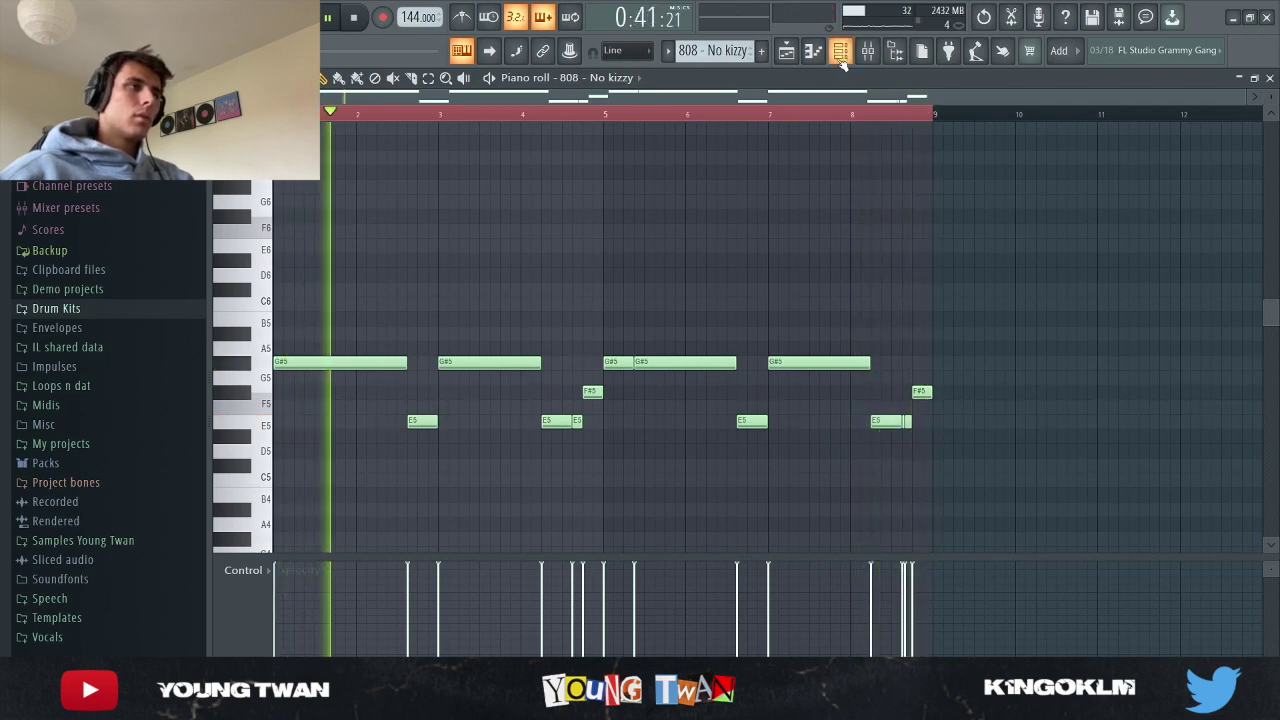
click(787, 52)
key(space)
scroll(440, 205, down, 2)
Step: Unmute Tracks 2–4, including the Arcade and guitar parts
click(428, 207)
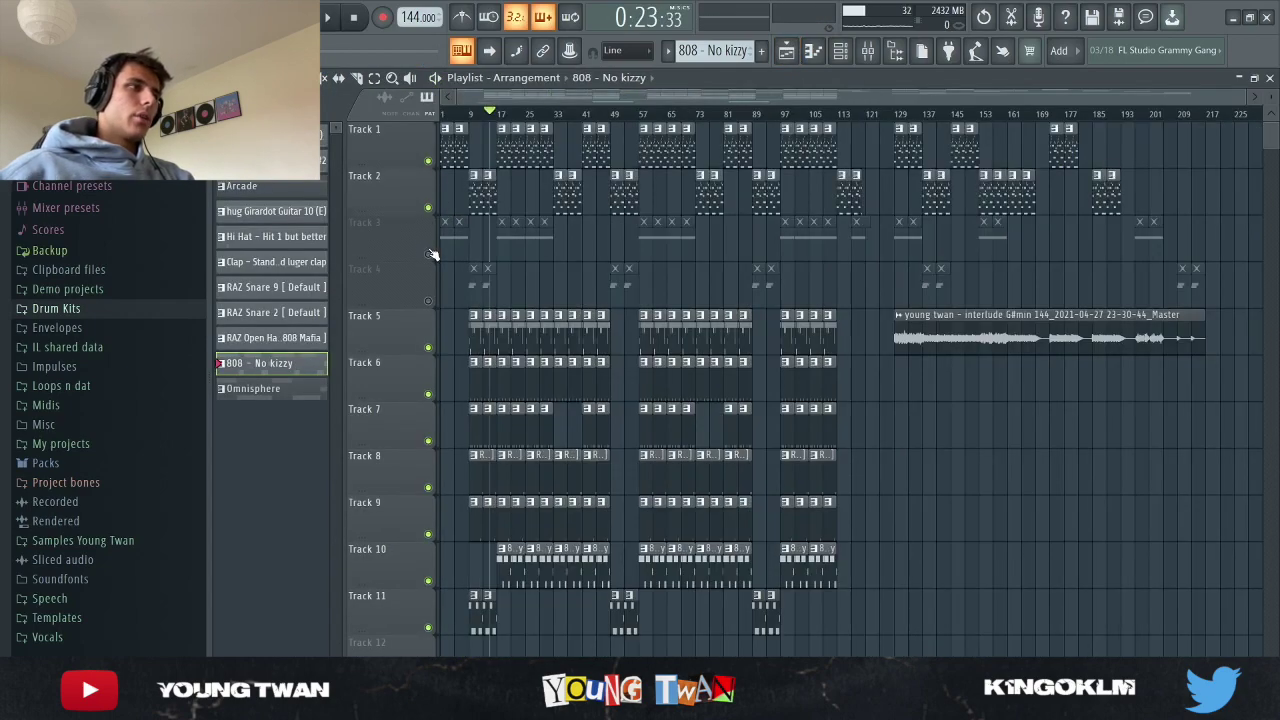
click(428, 254)
click(428, 300)
scroll(421, 327, up, 2)
scroll(421, 327, up, 1)
Step: Play the full song arrangement past bar 25, scrolling through its tracks
key(space)
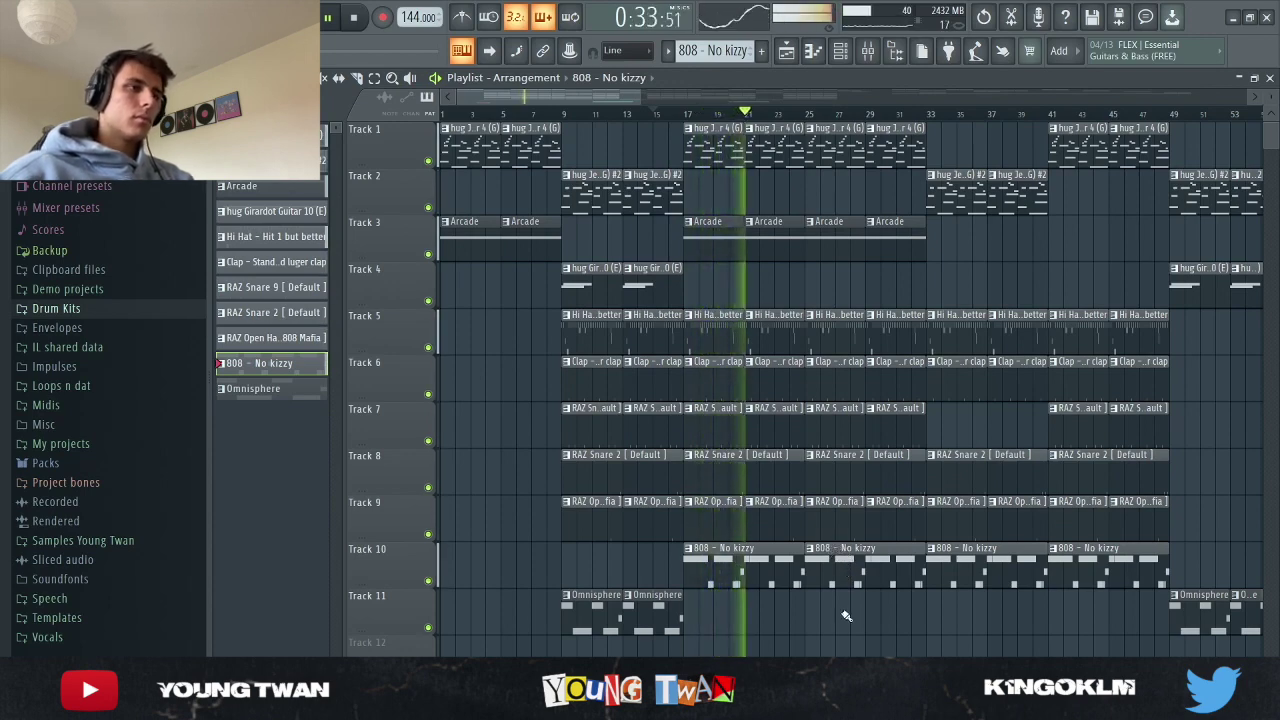
ctrl+scroll(872, 547, down, 3)
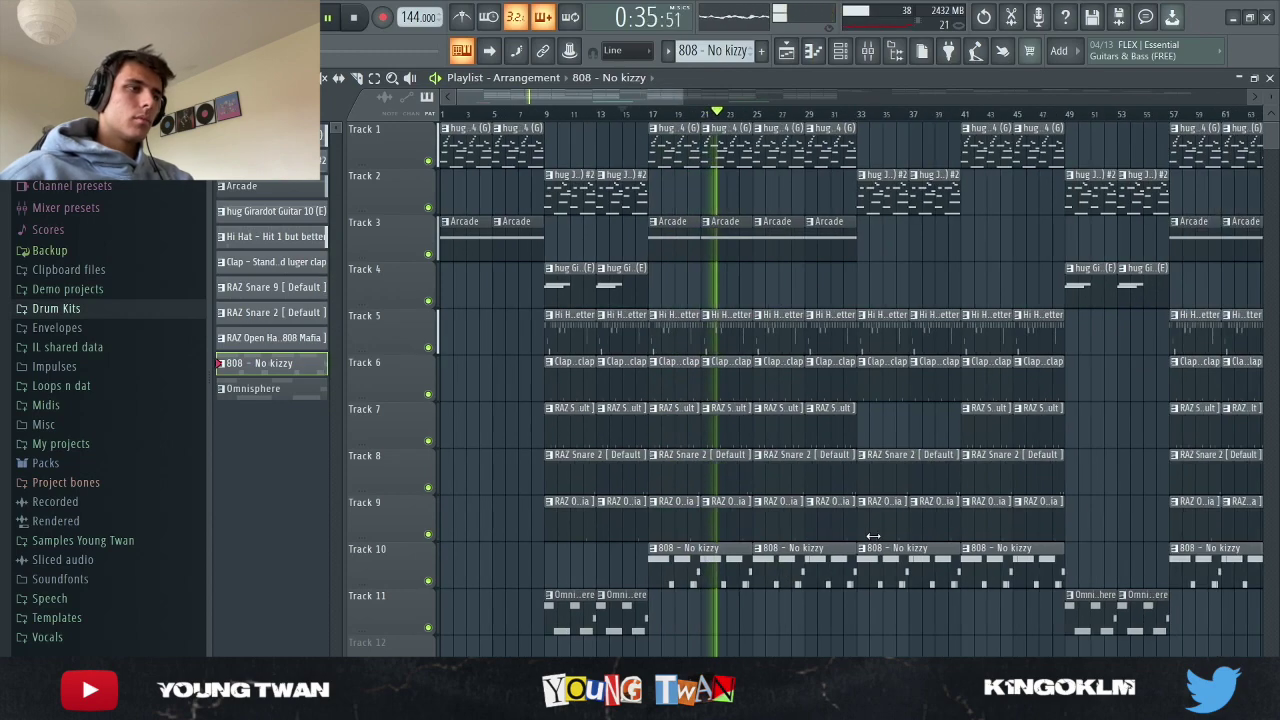
scroll(877, 531, down, 2)
scroll(880, 533, up, 2)
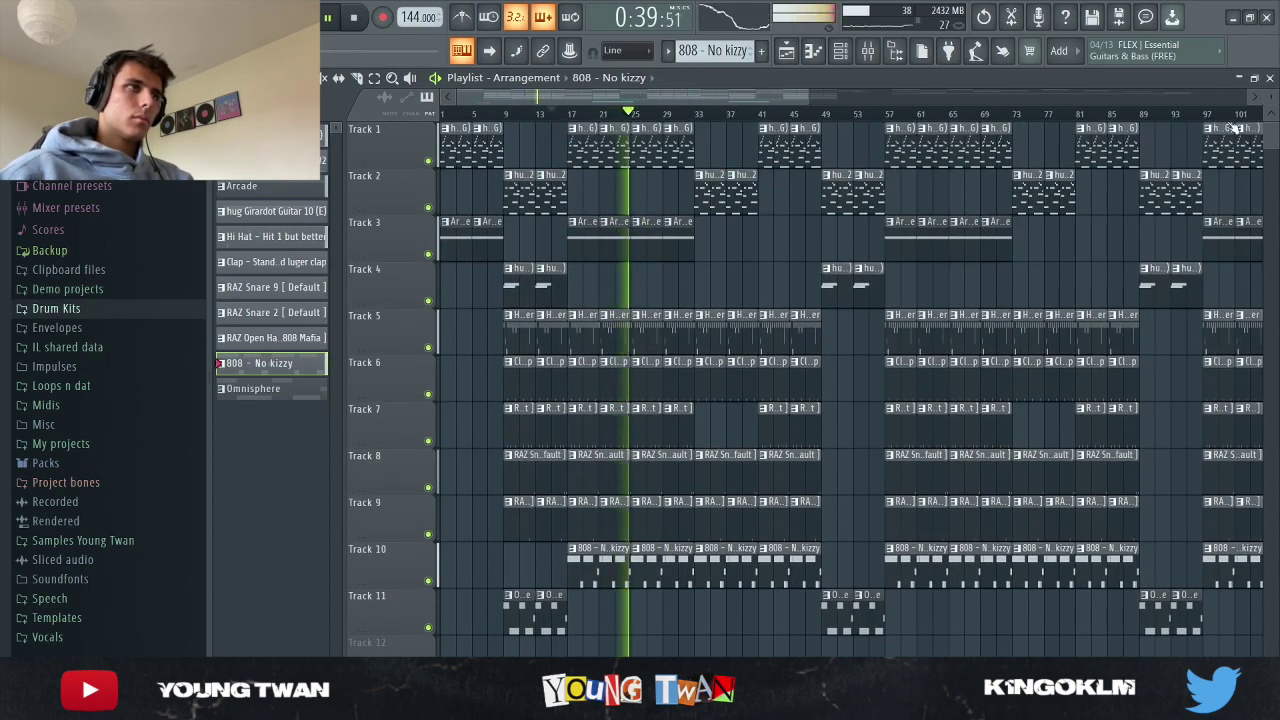
alt+scroll(488, 646, down, 3)
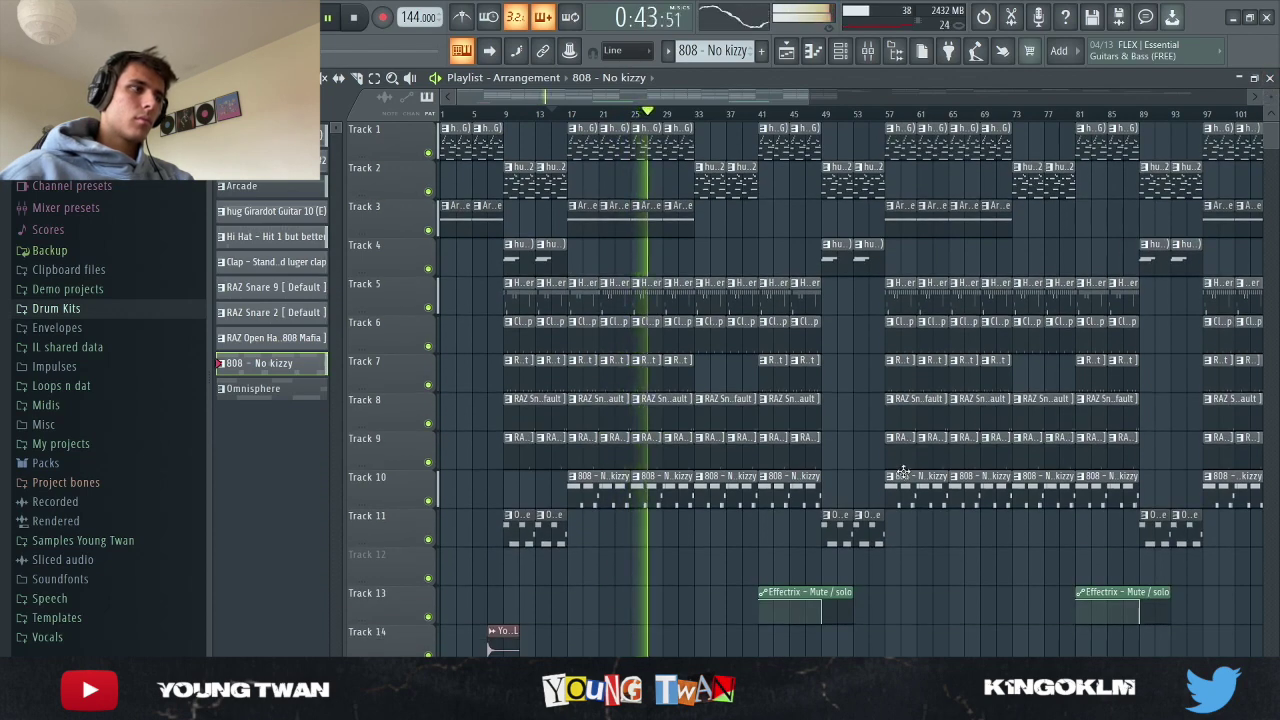
ctrl+scroll(903, 470, down, 1)
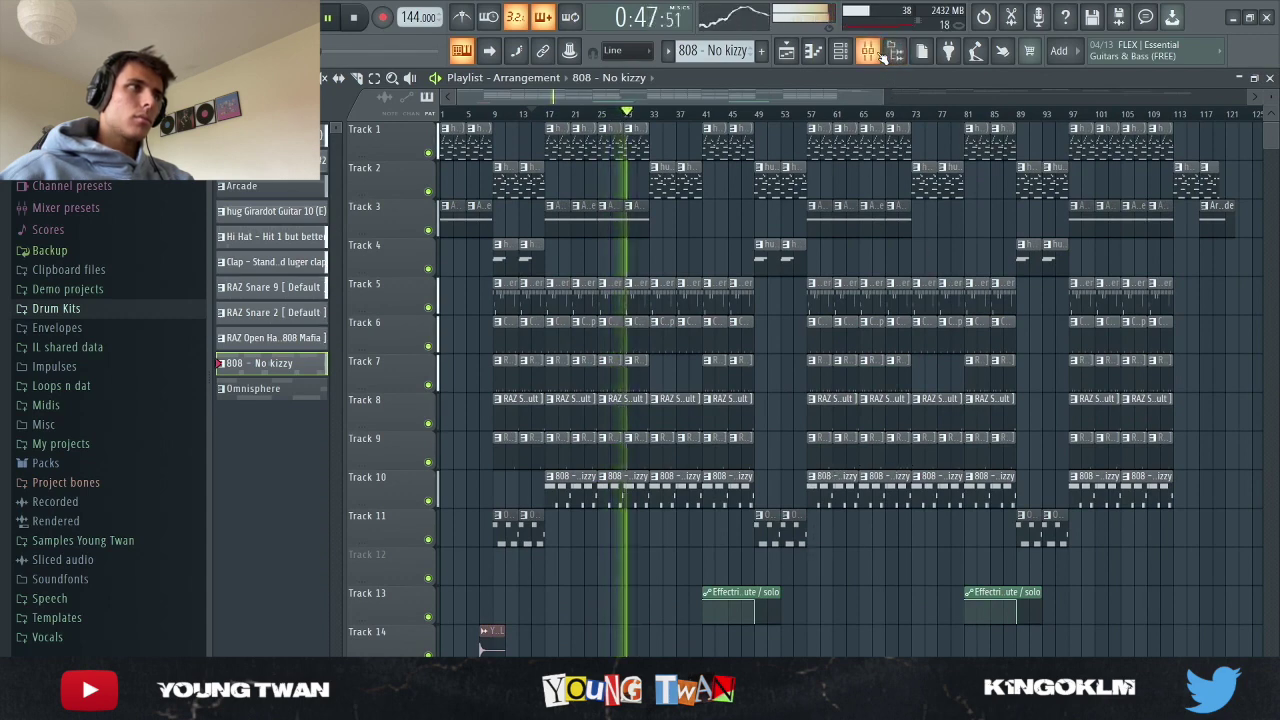
key(space)
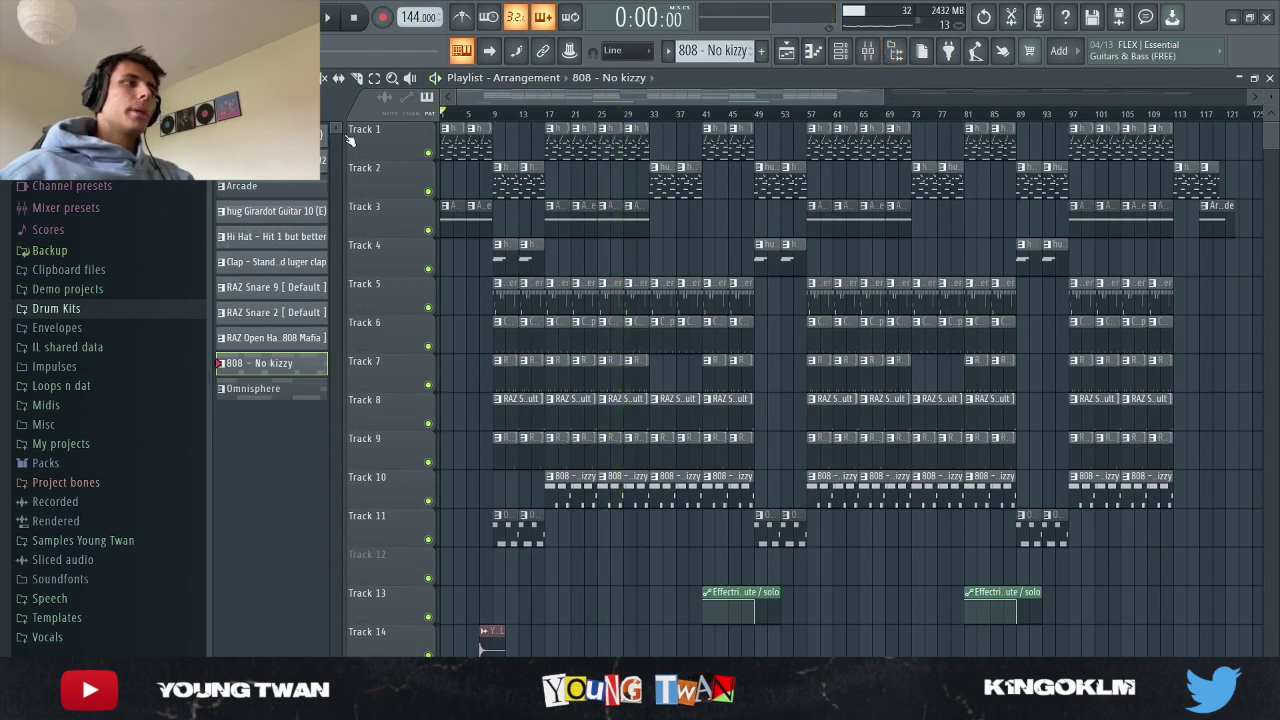
scroll(400, 182, up, 5)
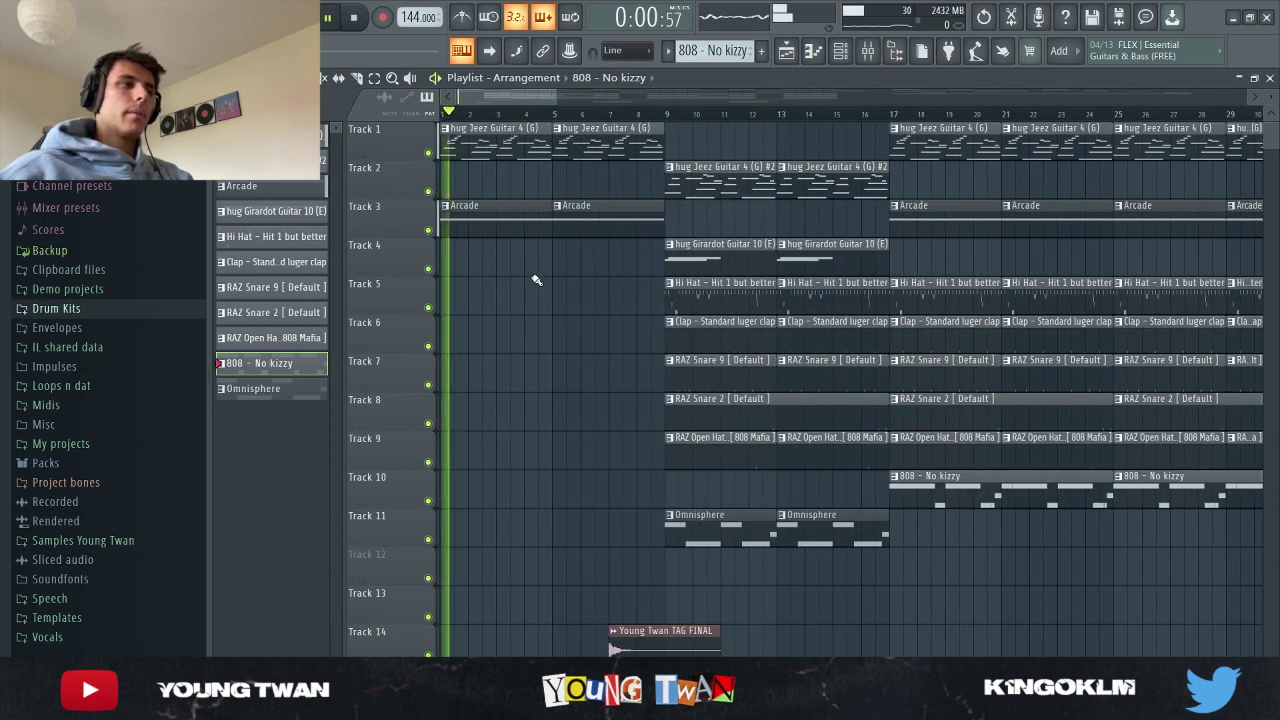
key(space)
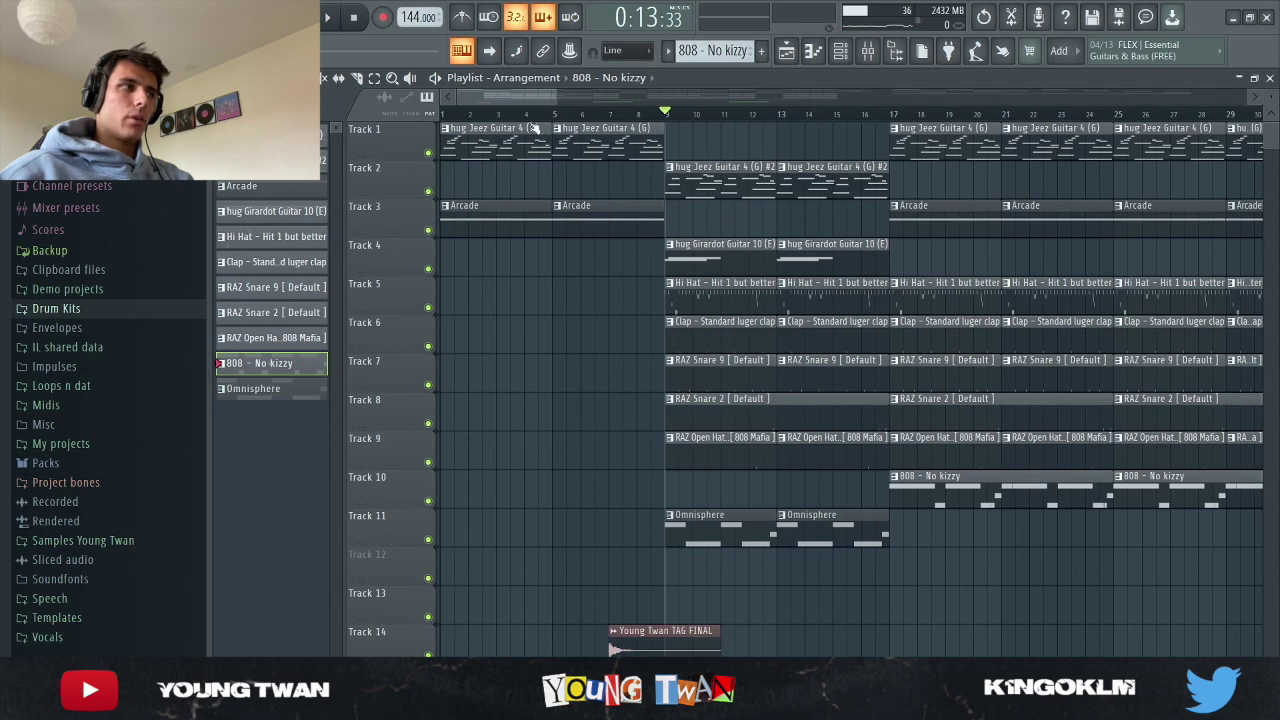
key(space)
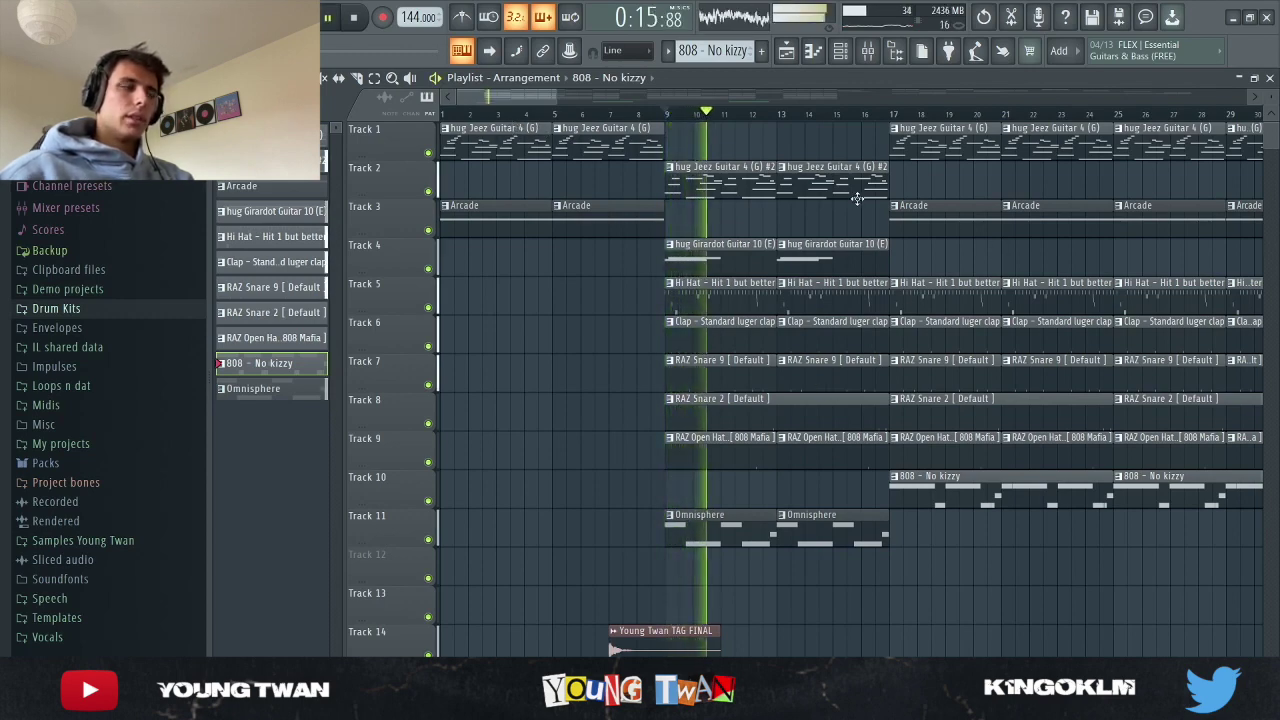
click(893, 113)
scroll(986, 346, down, 2)
scroll(986, 346, down, 2)
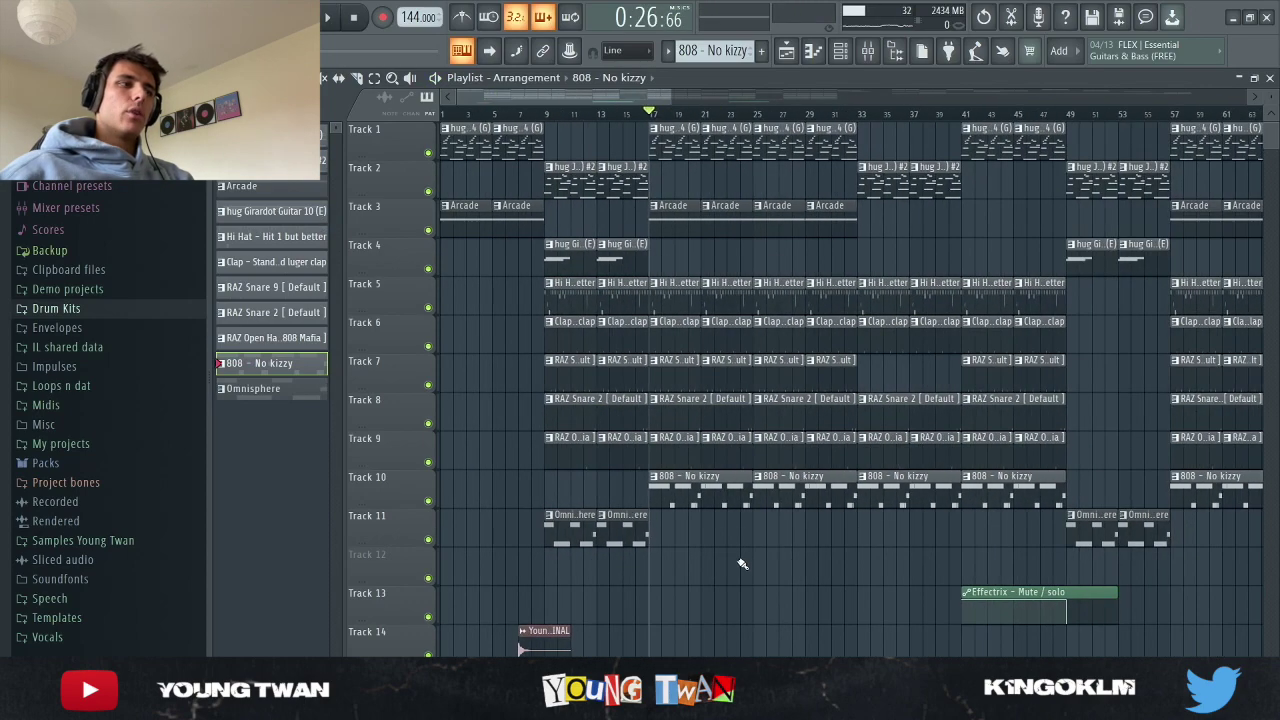
drag(650, 113, 848, 117)
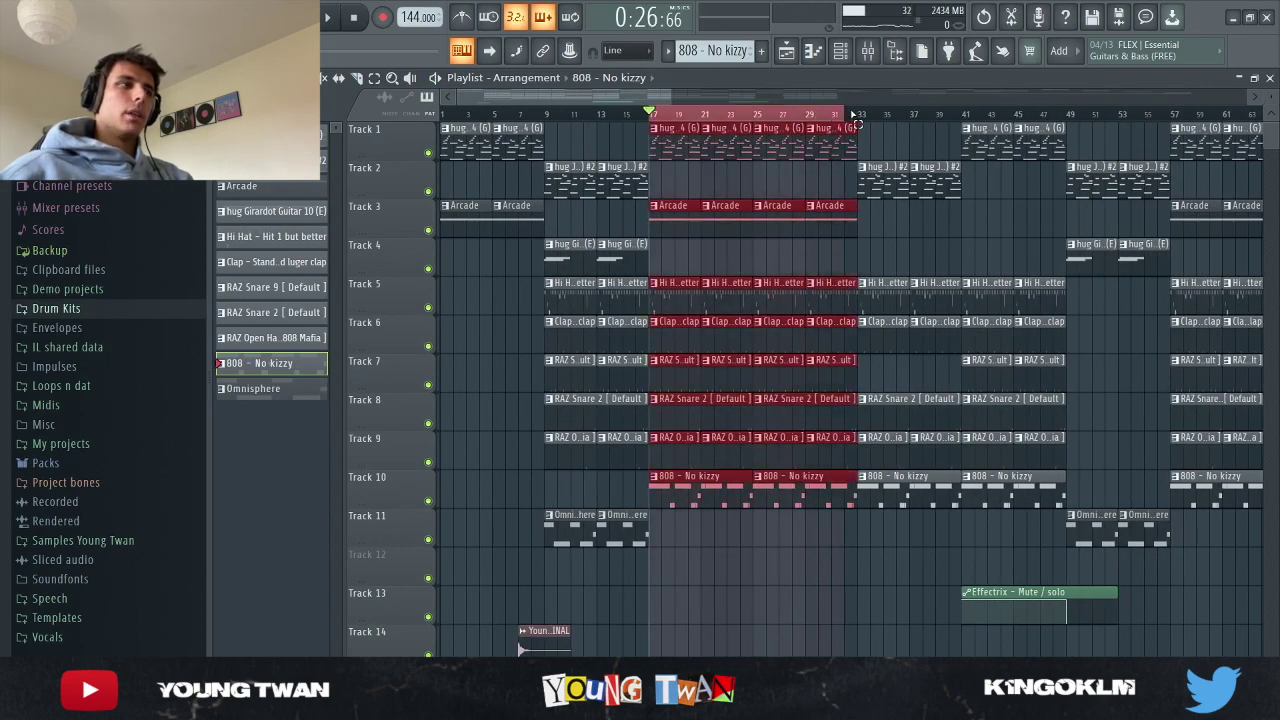
key(space)
scroll(893, 320, down, 1)
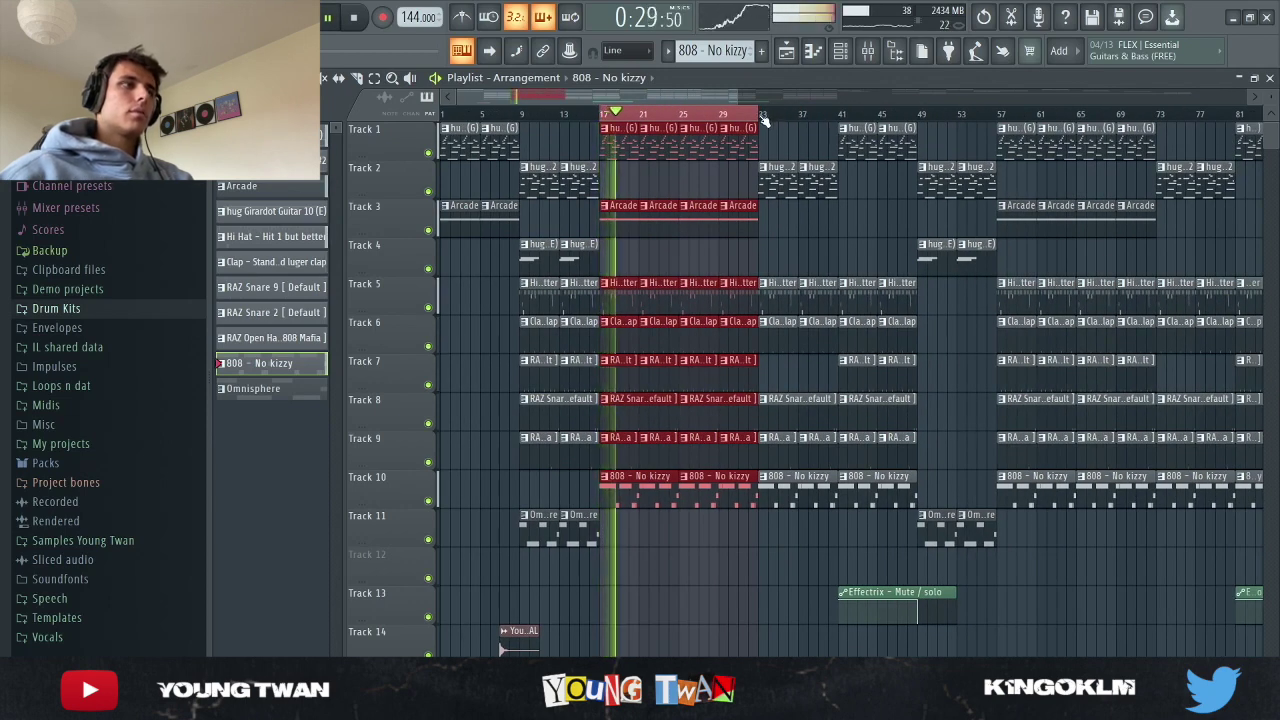
key(space)
drag(762, 113, 838, 118)
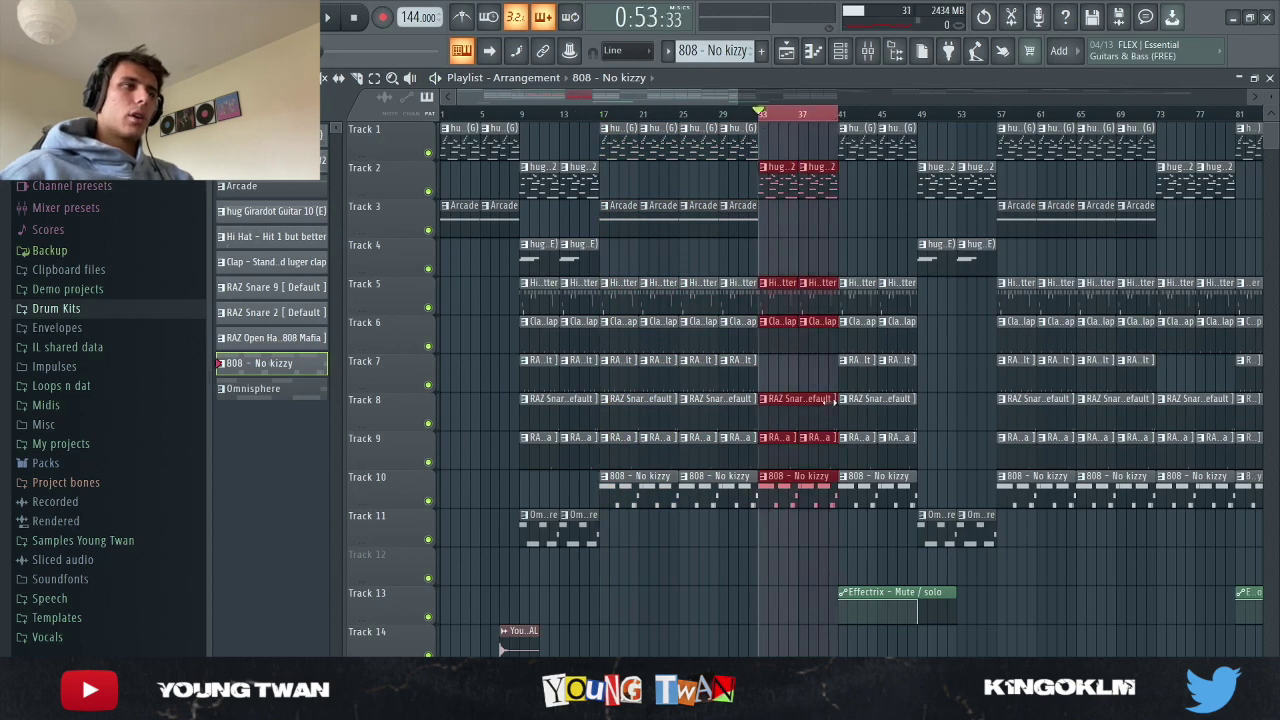
scroll(826, 402, up, 3)
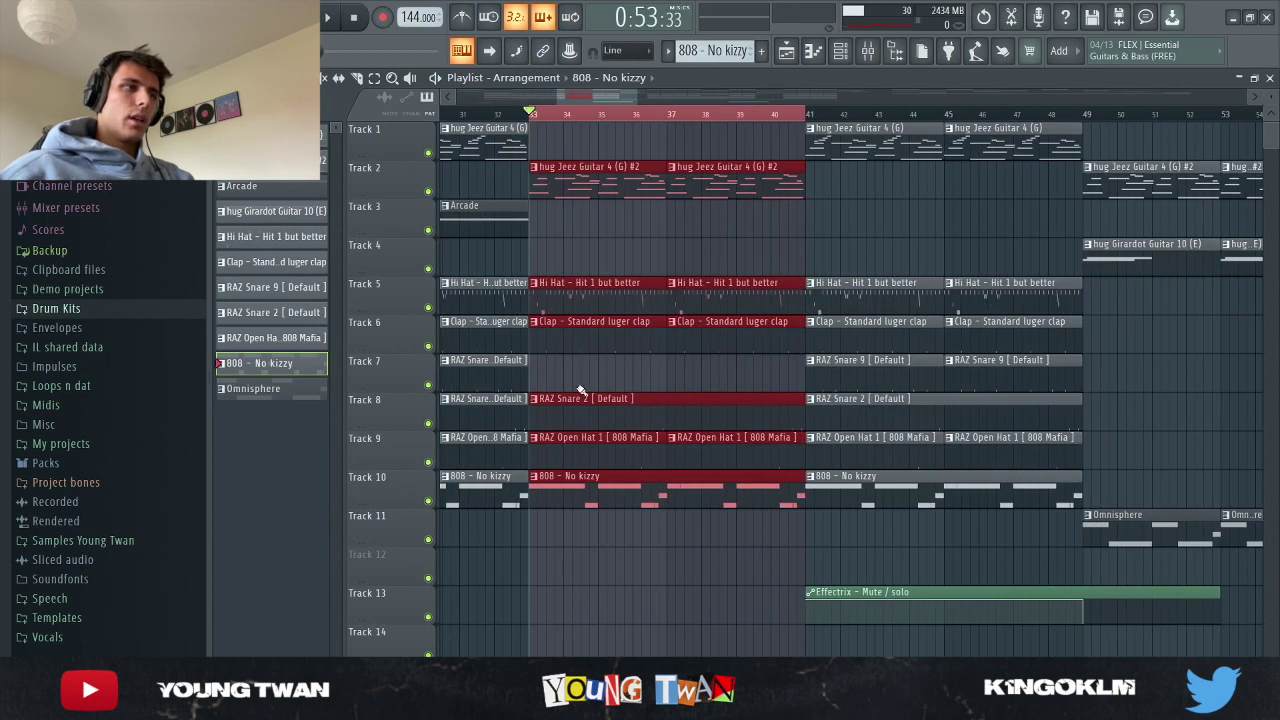
key(space)
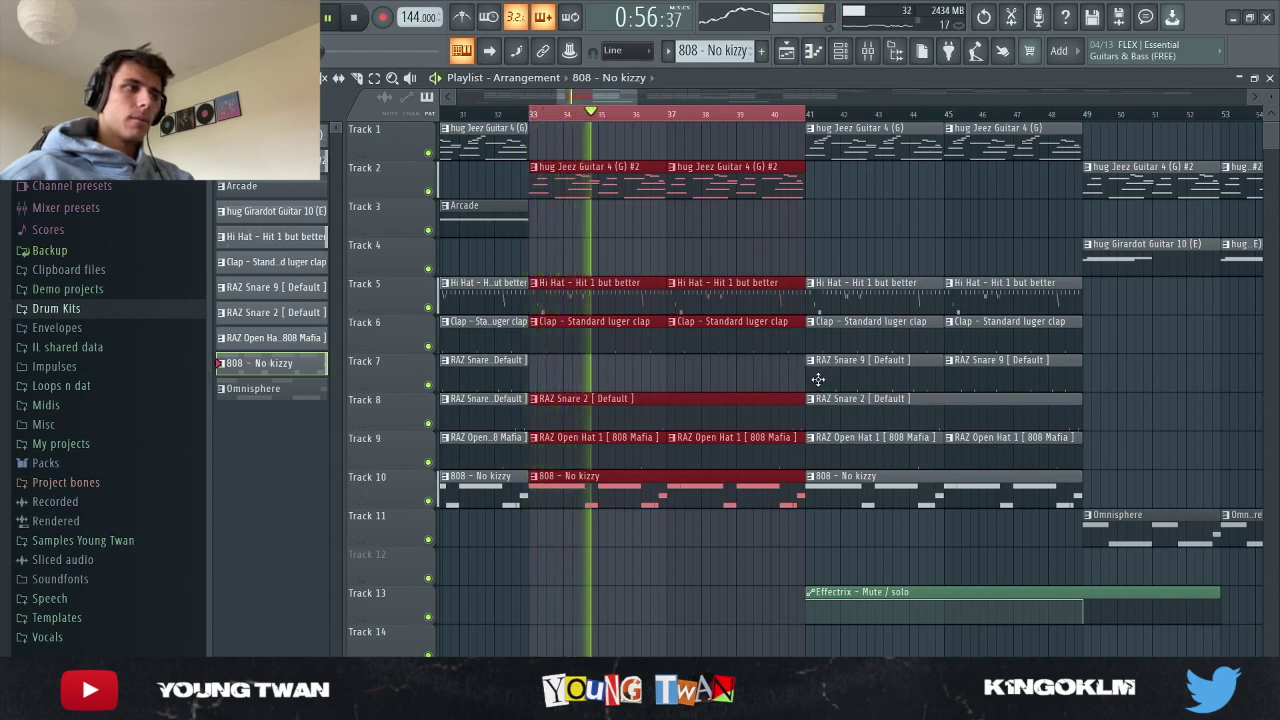
key(space)
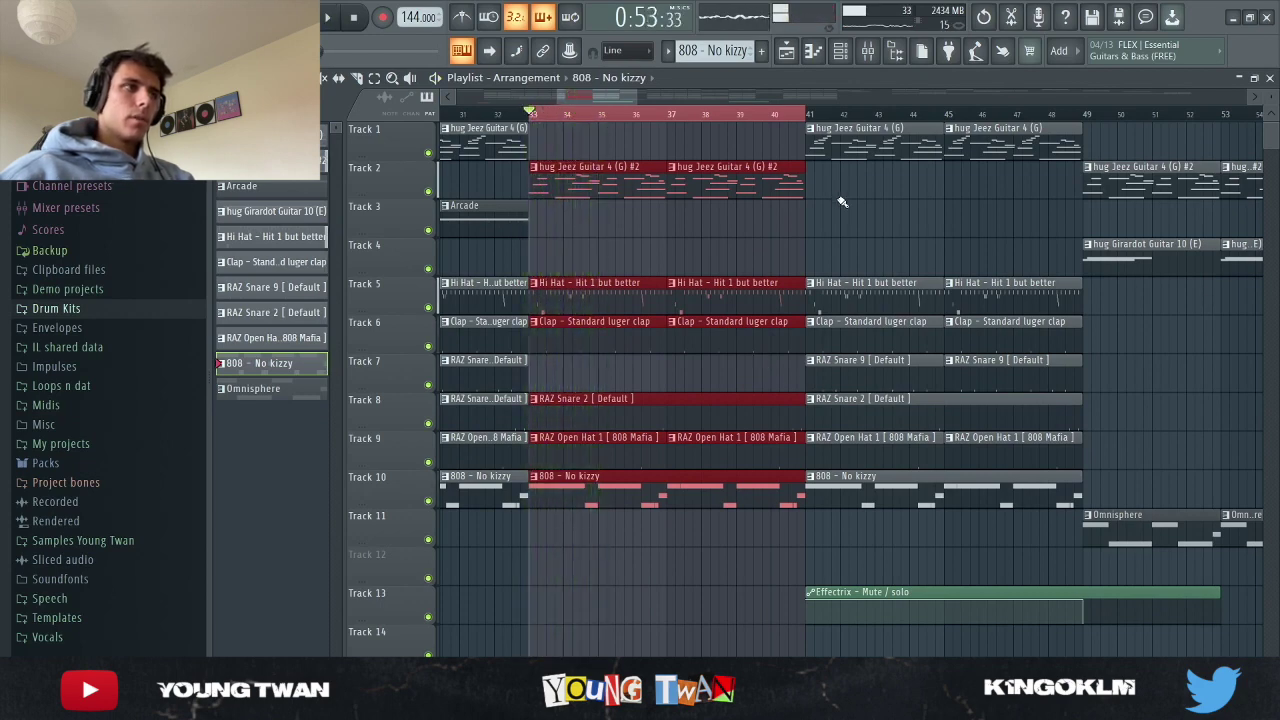
click(812, 120)
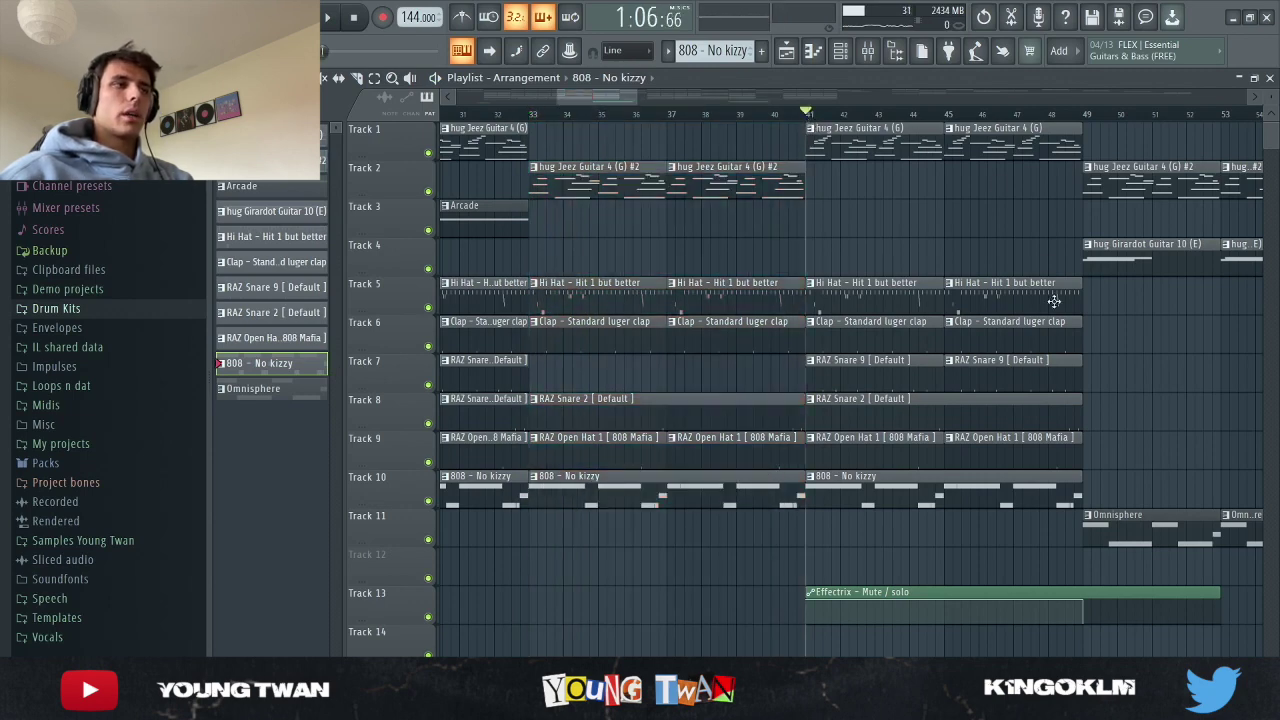
key(space)
scroll(1103, 343, down, 4)
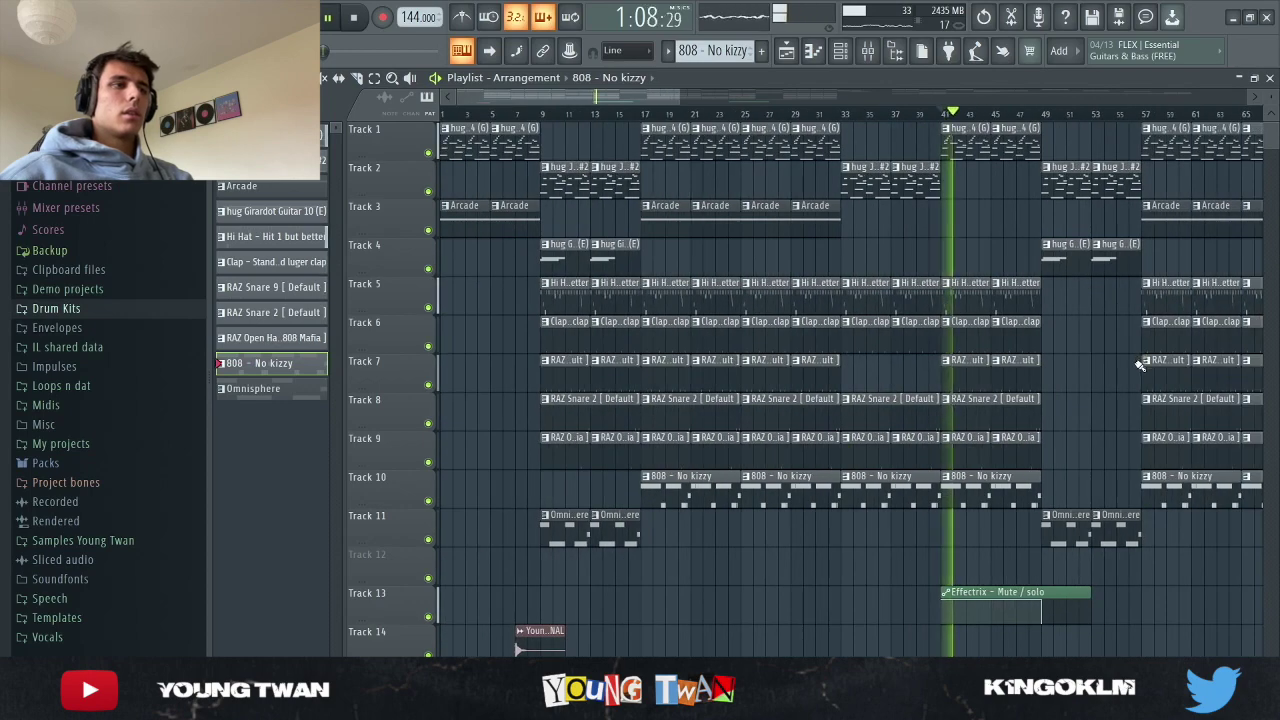
scroll(1138, 365, up, 4)
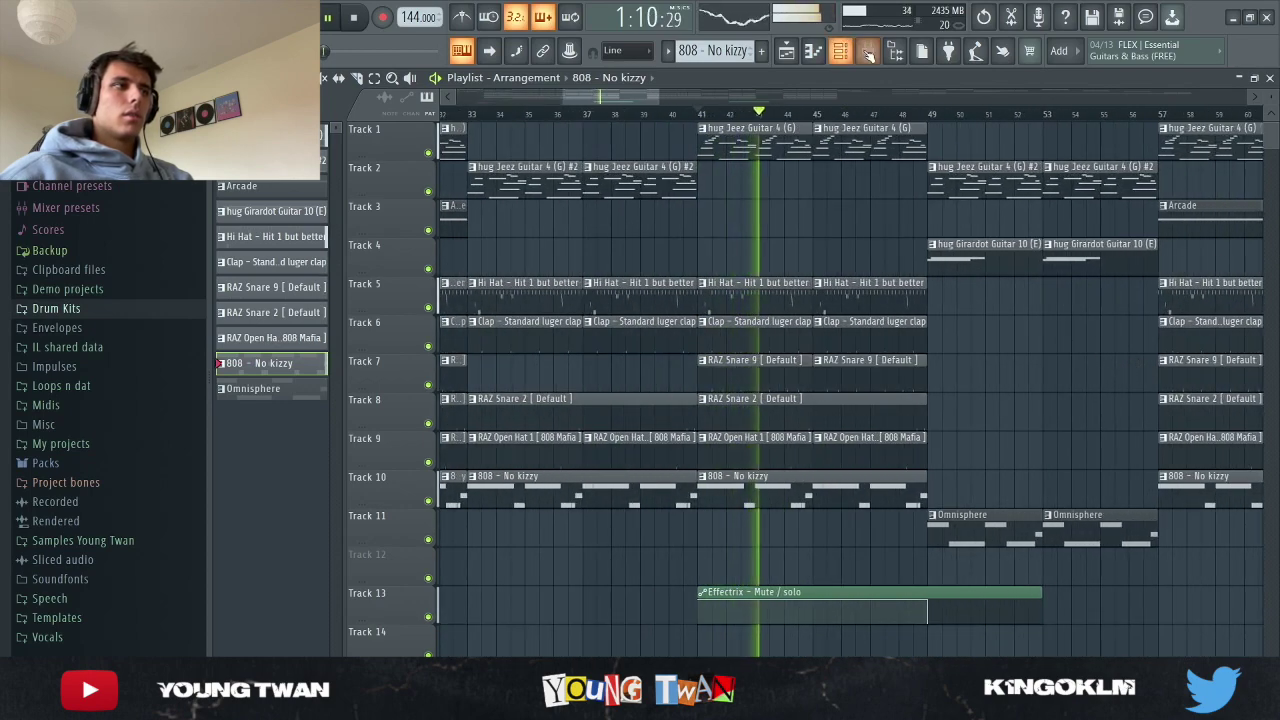
click(868, 52)
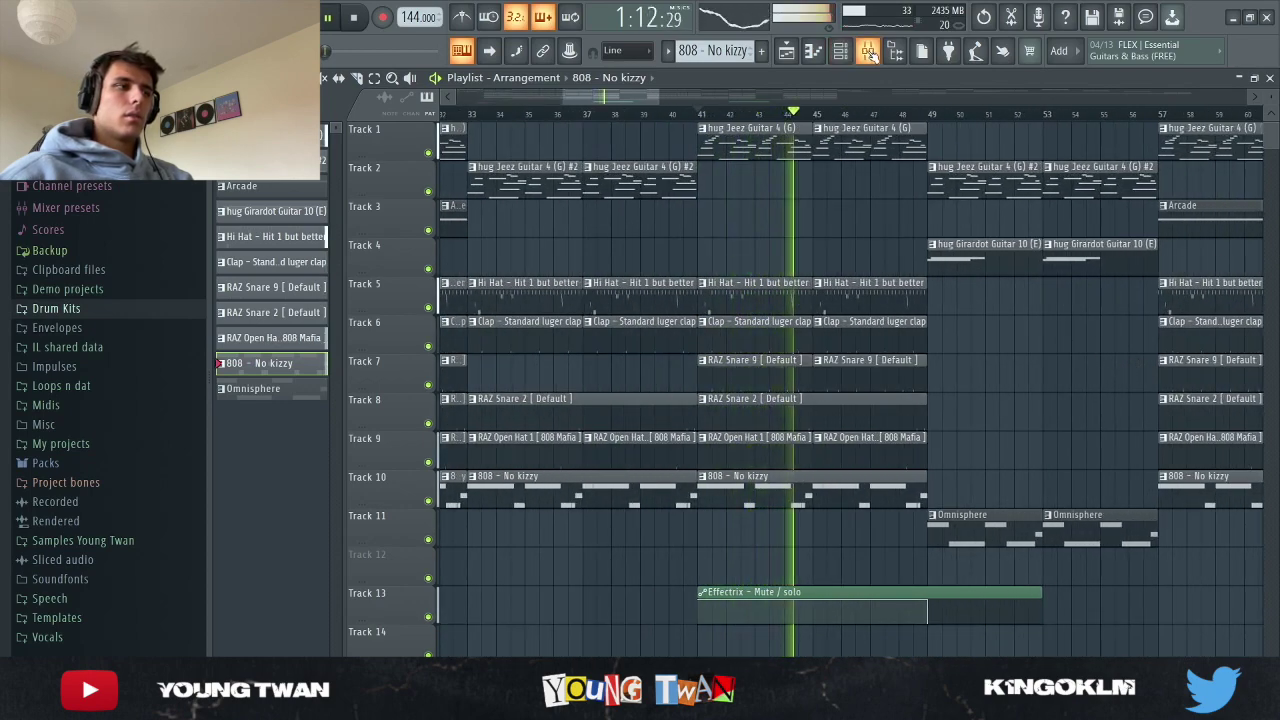